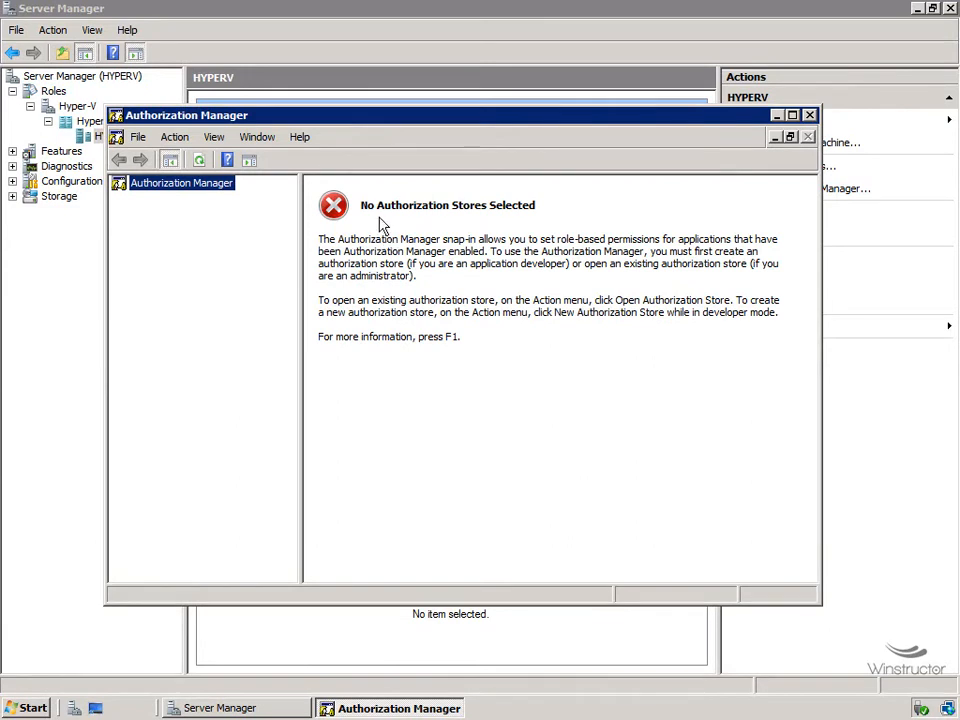
Step: Open the XML authorization store C:\ProgramData\Microsoft\Windows\Hyper-V\InitialStore.XML
right_click(189, 189)
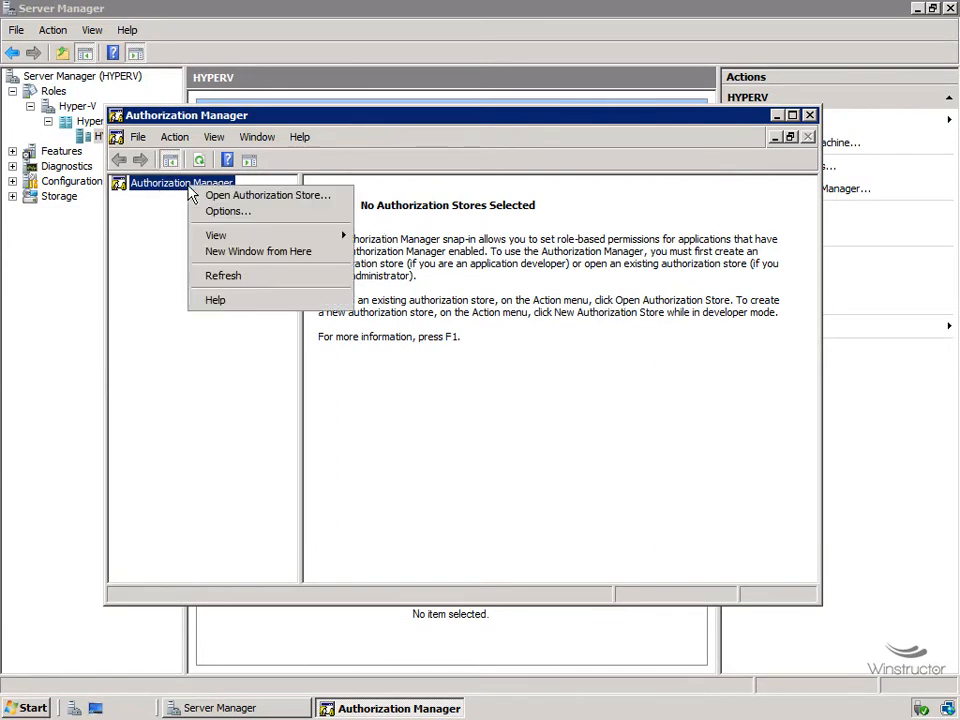
click(310, 198)
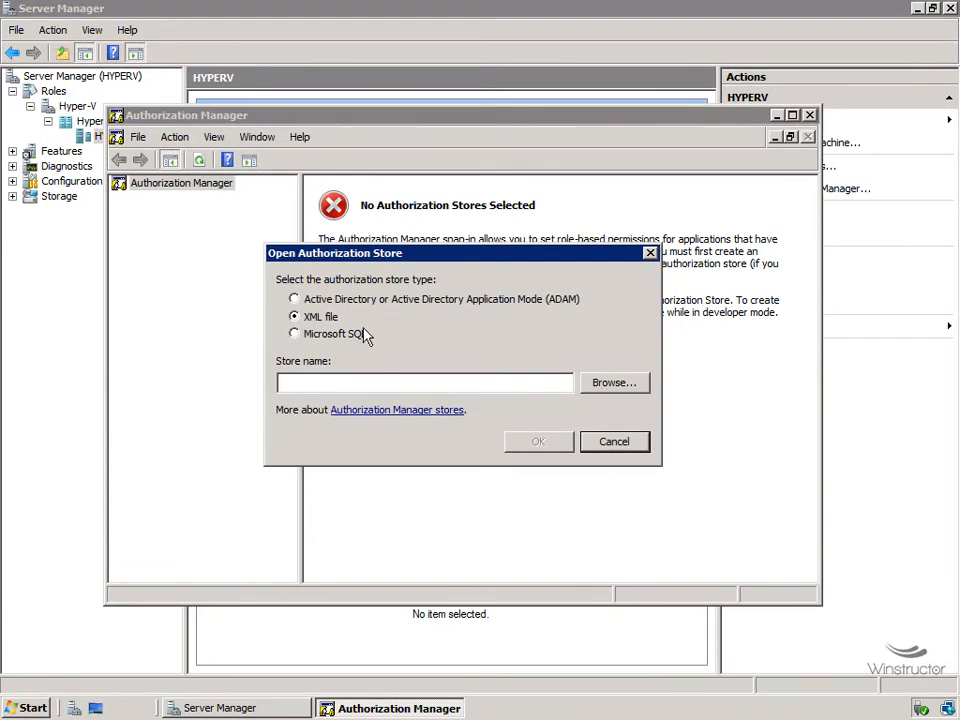
click(632, 385)
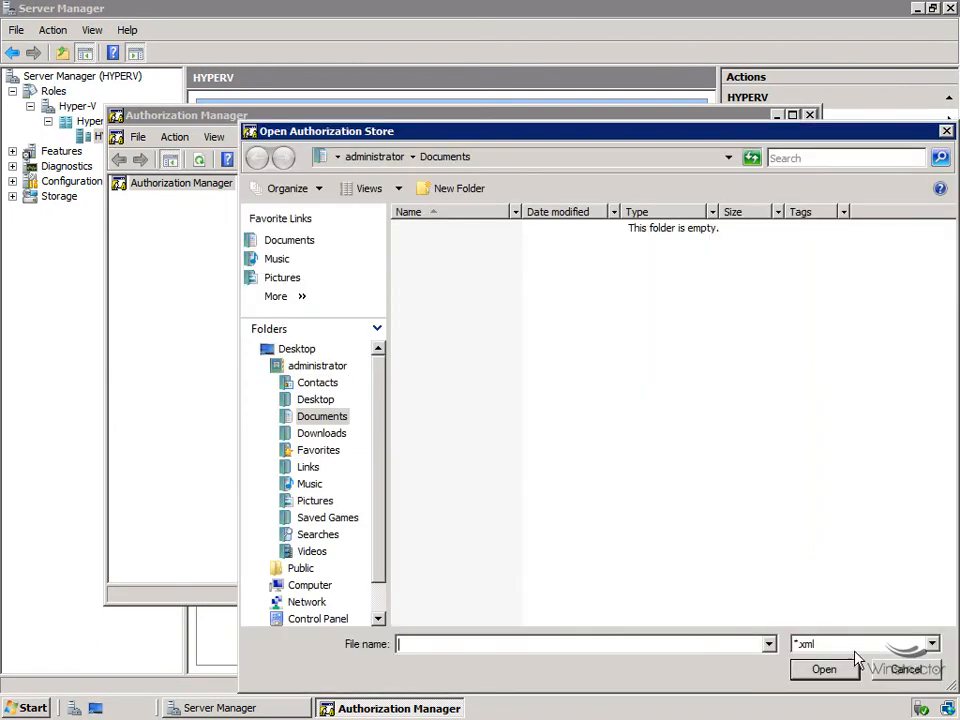
click(905, 670)
click(456, 381)
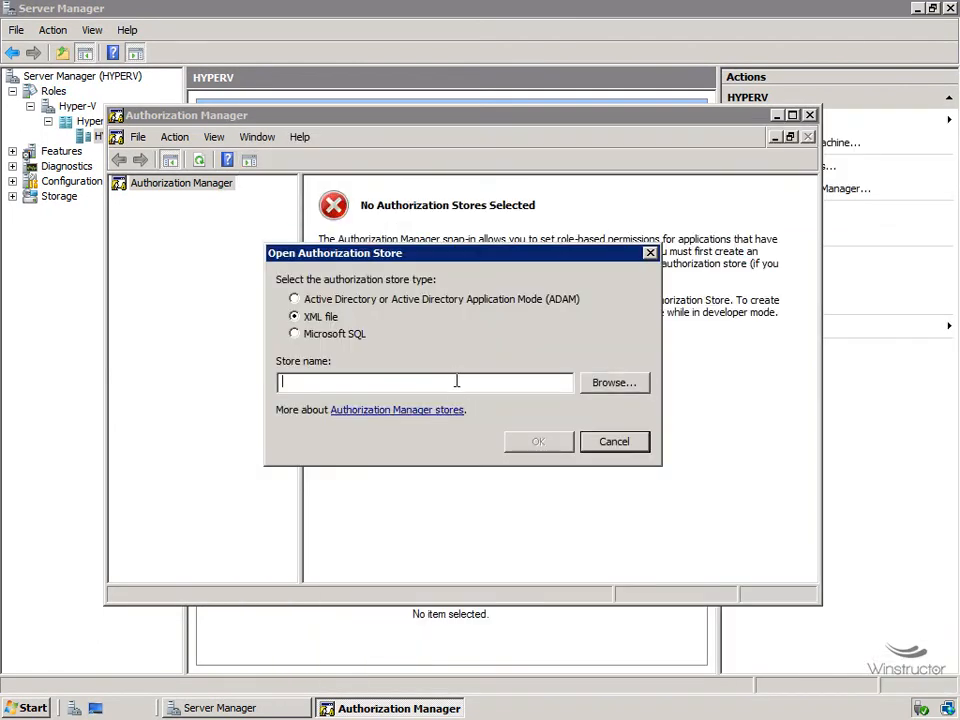
text(C:\)
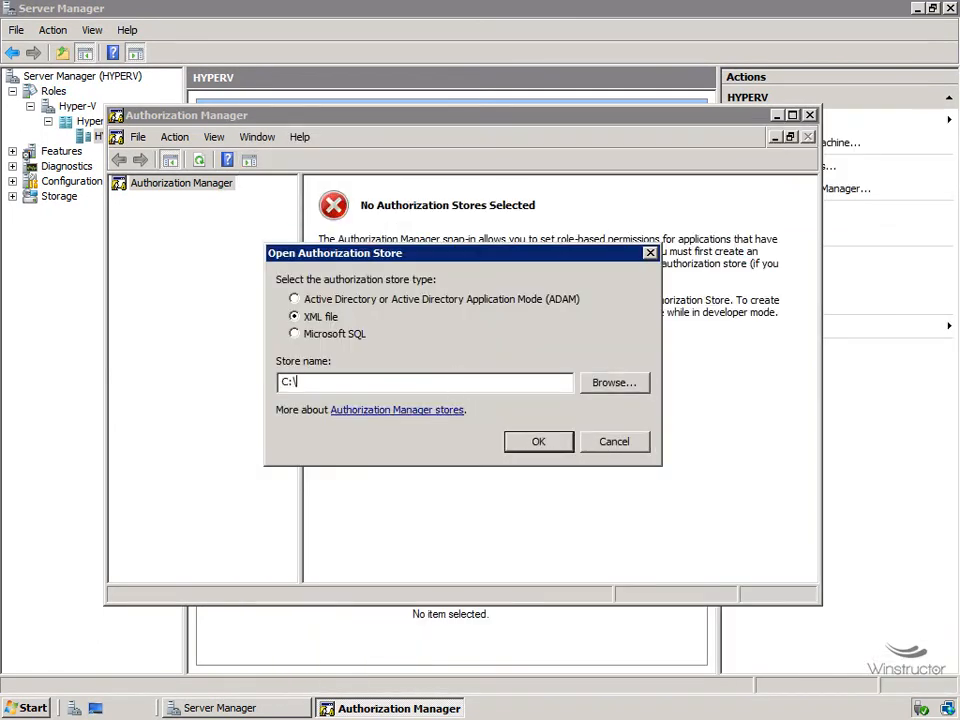
text(ProgramData\Microsoft\Windows\Hyper-V\Initial)
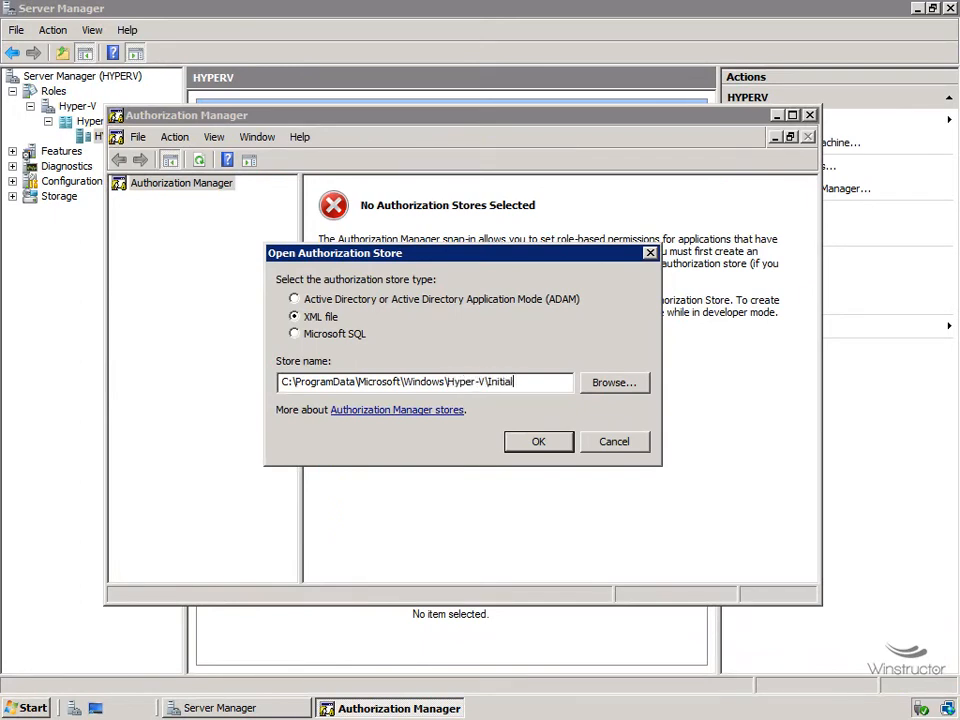
text(Store.XML)
click(538, 441)
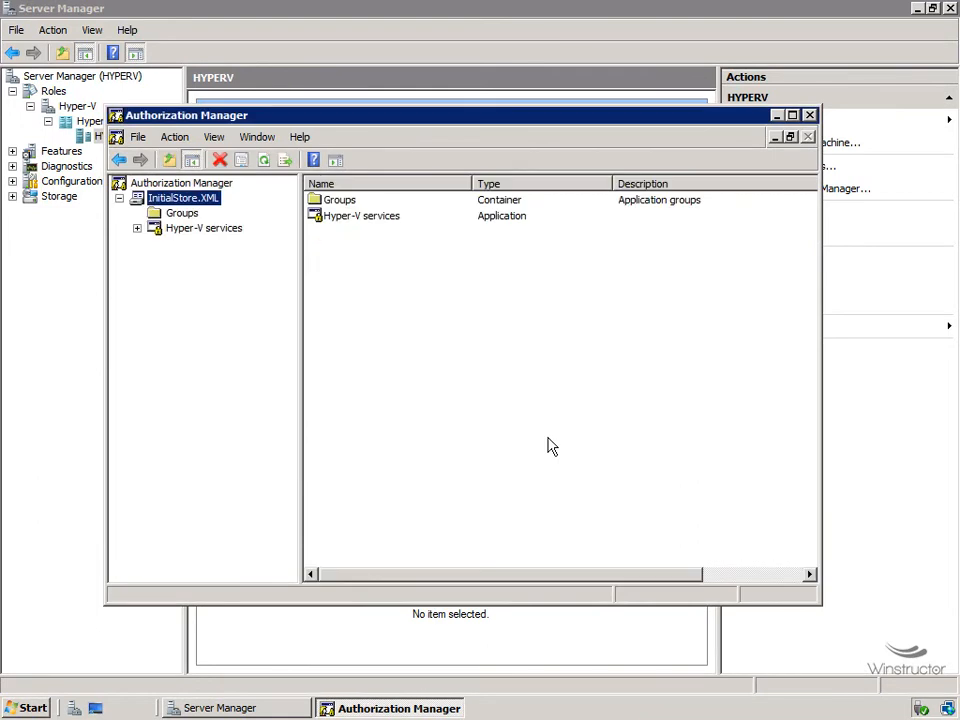
Step: Start a new role definition named Limited in the Role Definitions of Hyper-V services
click(137, 228)
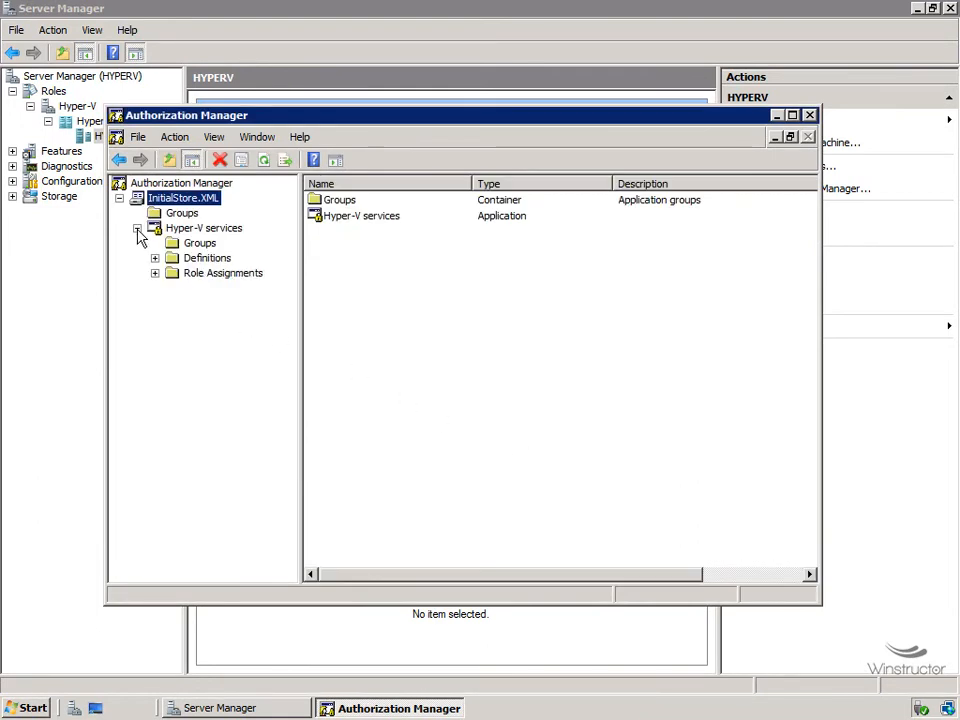
click(194, 276)
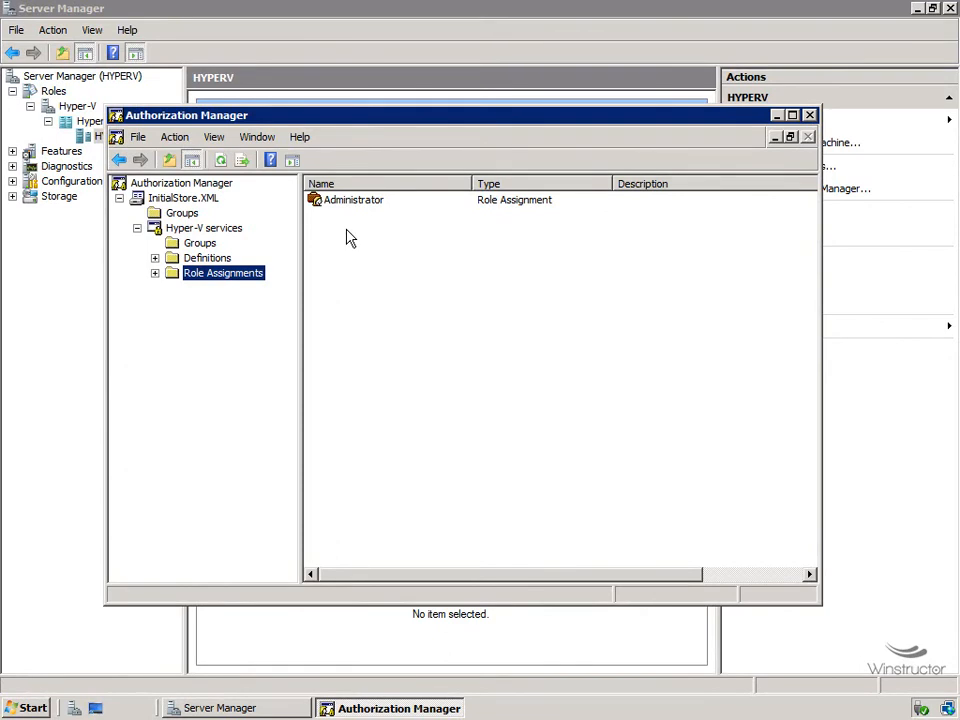
click(155, 258)
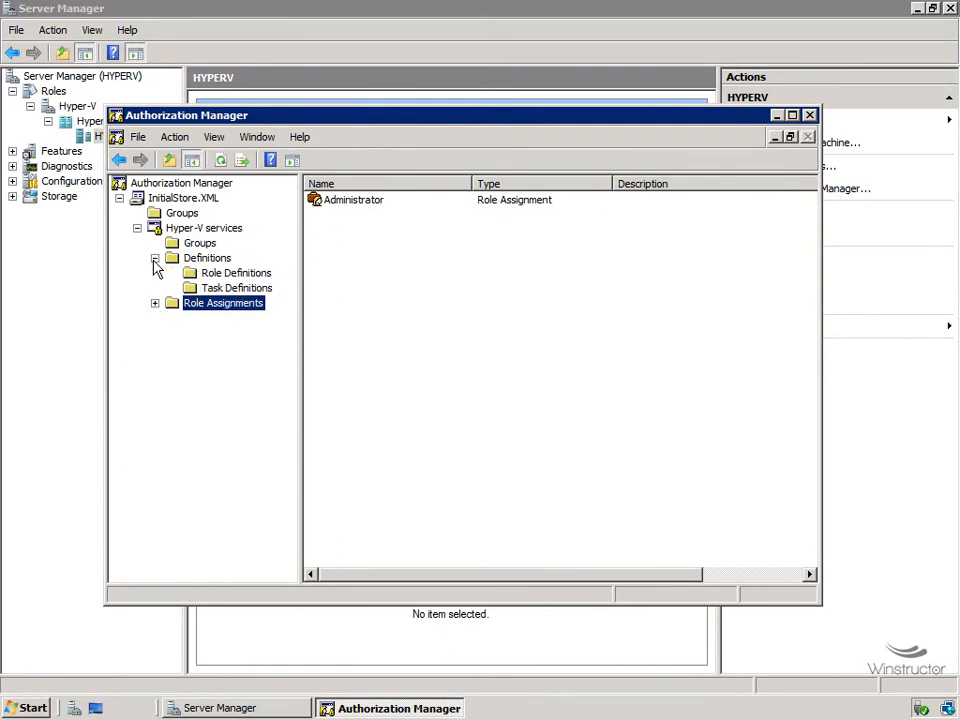
click(243, 275)
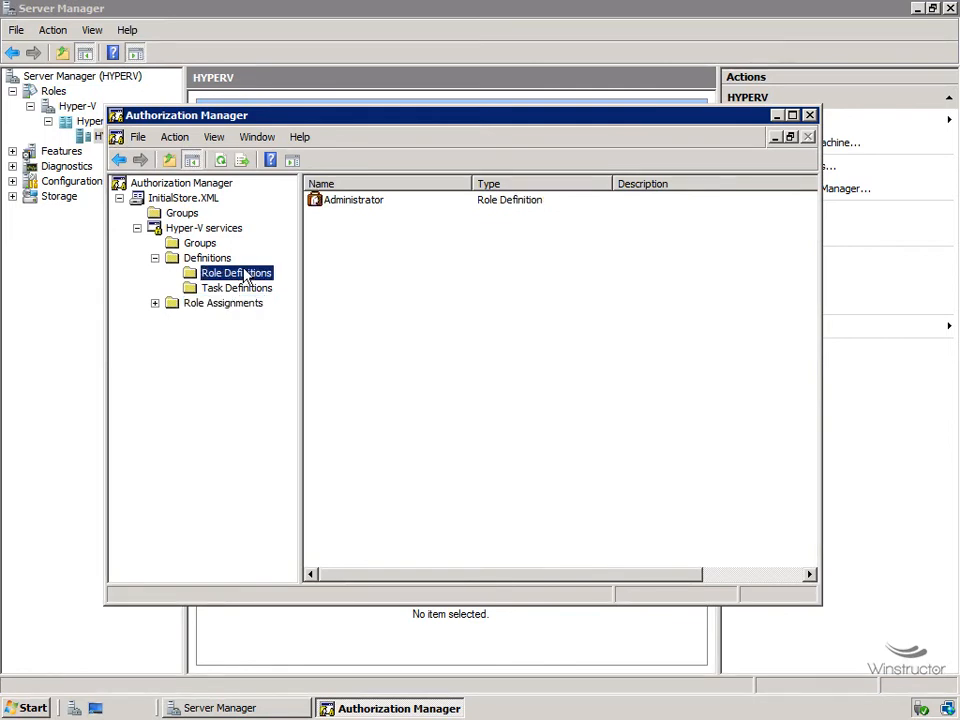
right_click(347, 213)
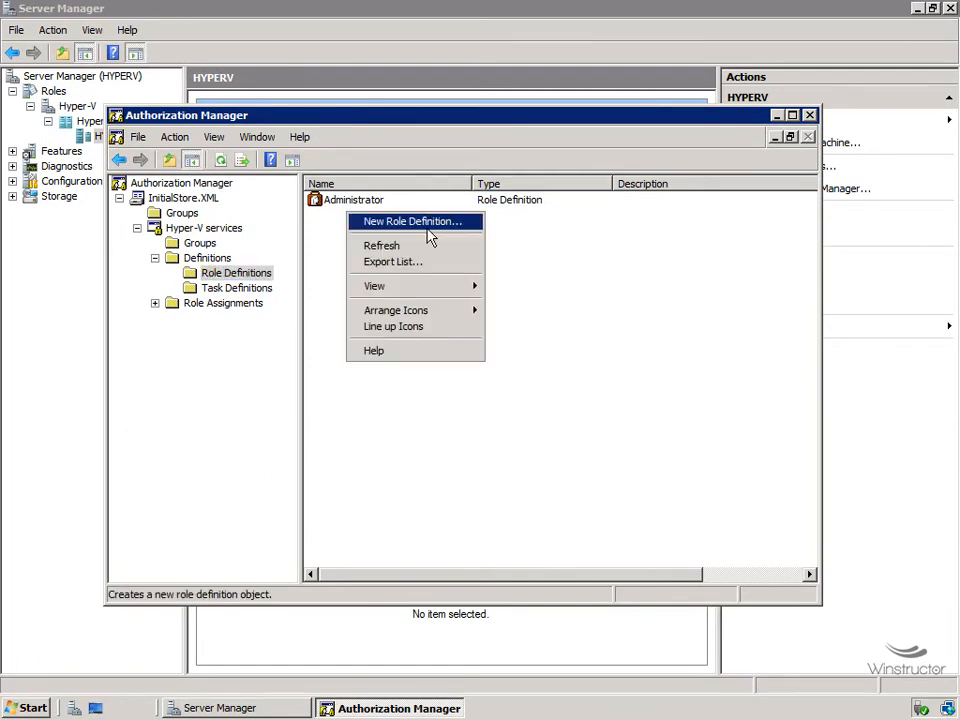
click(428, 222)
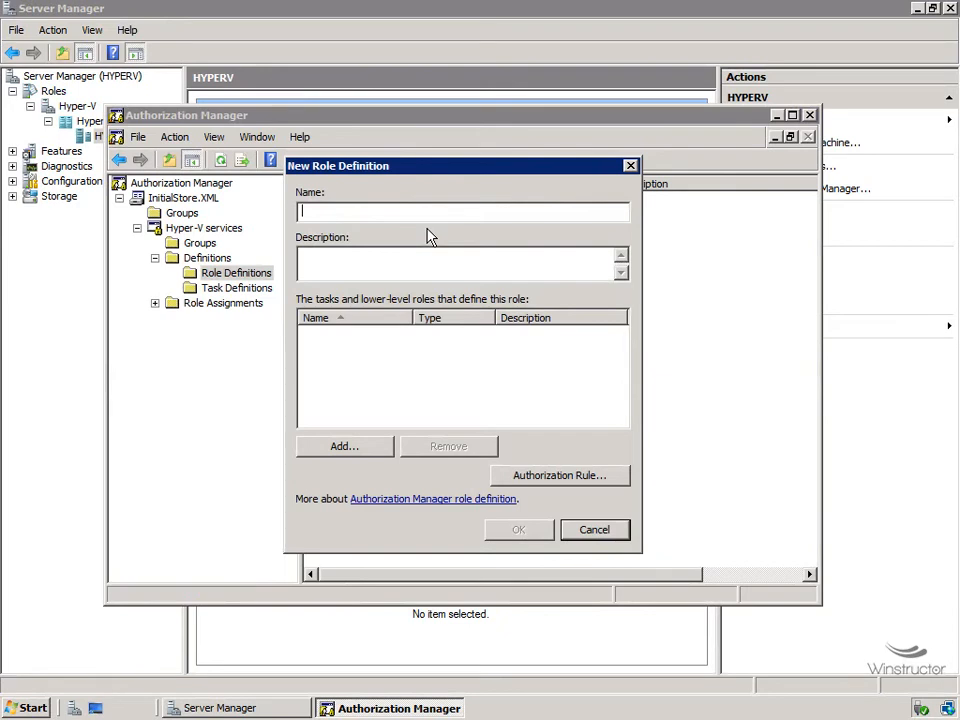
text(Limite)
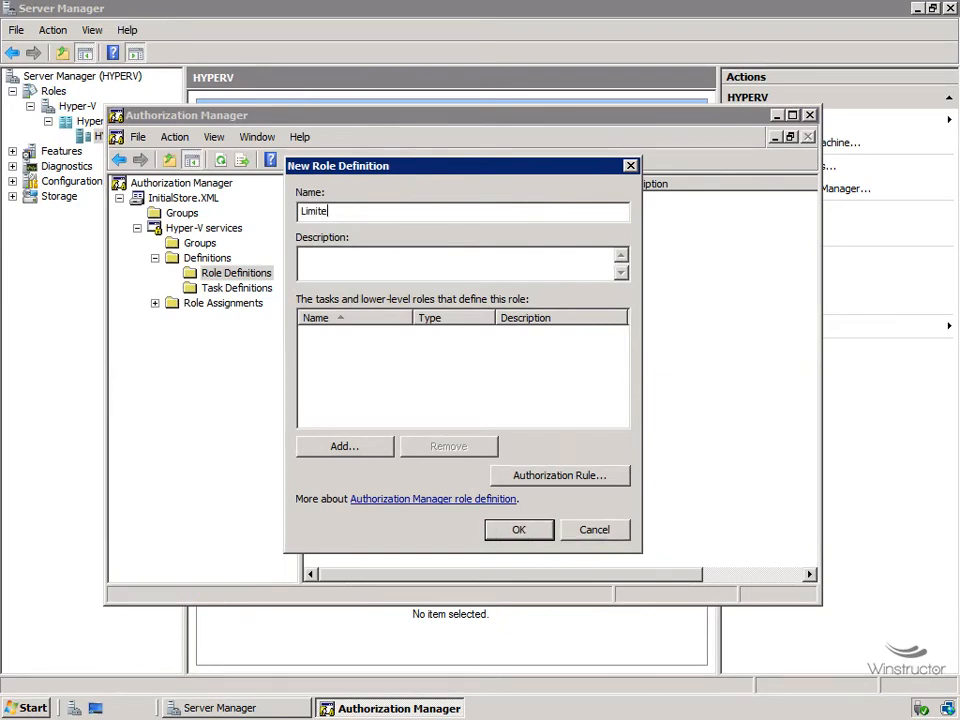
text(d)
Step: Select the Create Virtual Machine operation from the operation definitions available for the Limited role
click(388, 446)
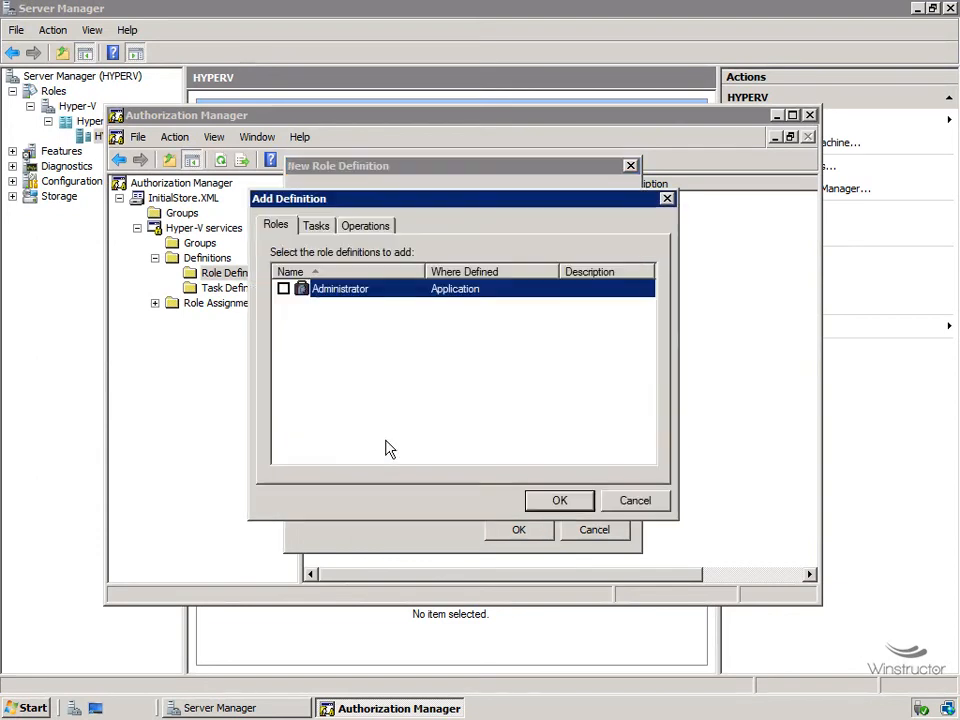
click(386, 229)
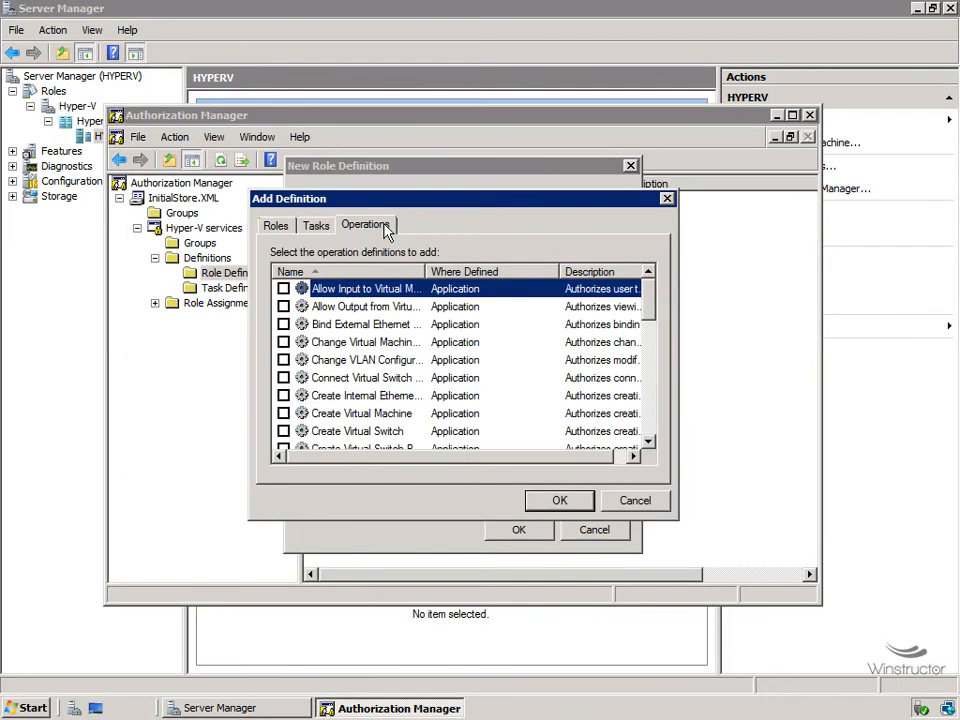
drag(558, 268, 546, 268)
drag(650, 306, 632, 434)
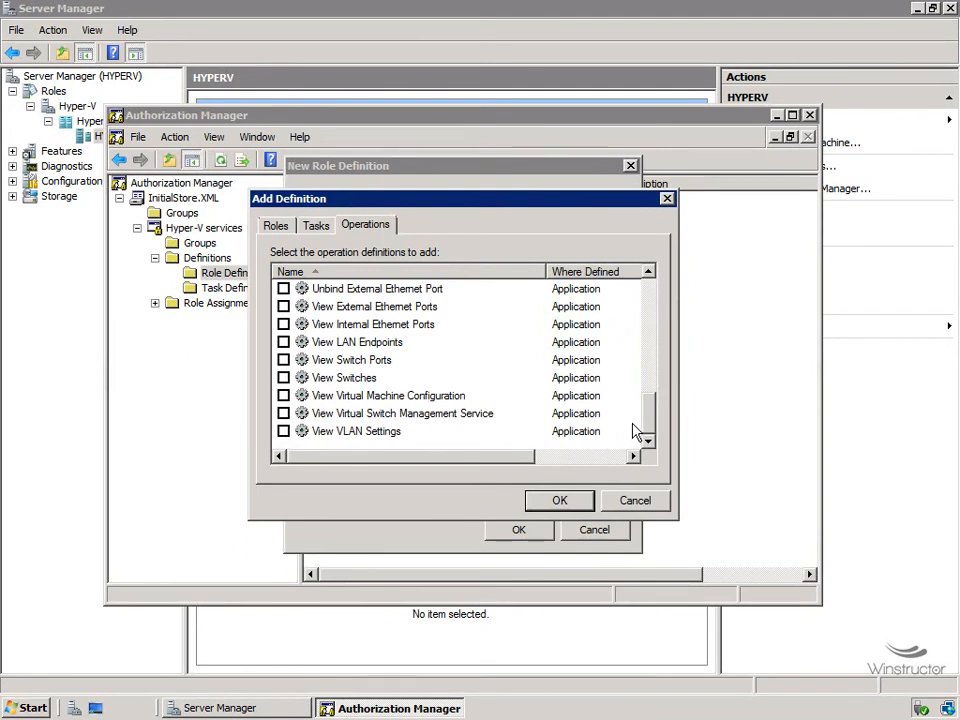
drag(649, 413, 655, 281)
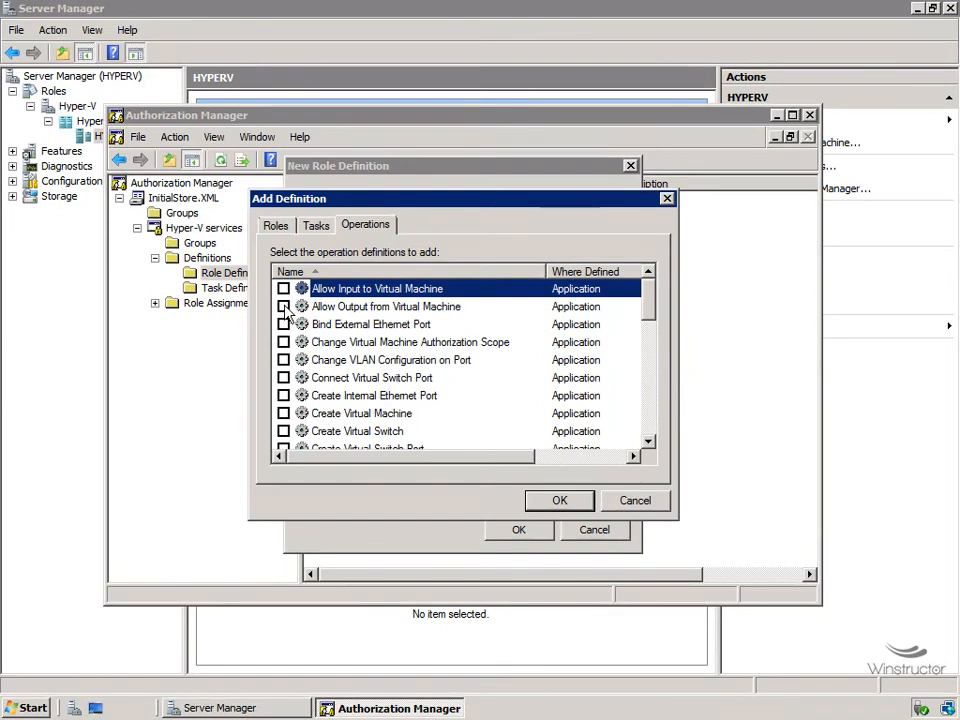
click(328, 430)
scroll(335, 428, down, 3)
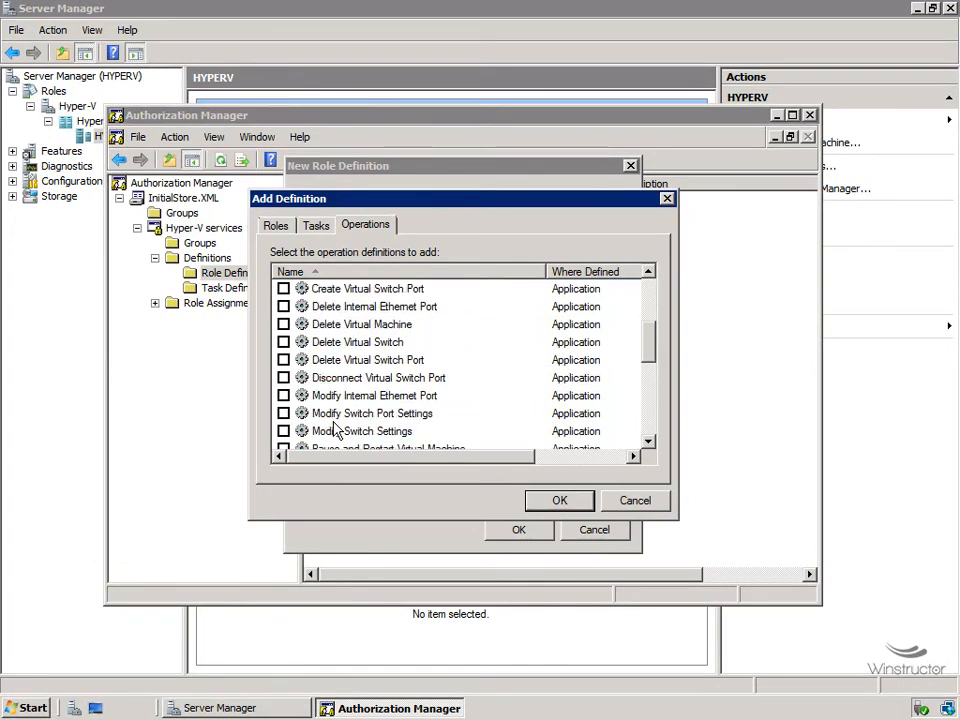
scroll(335, 428, up, 1)
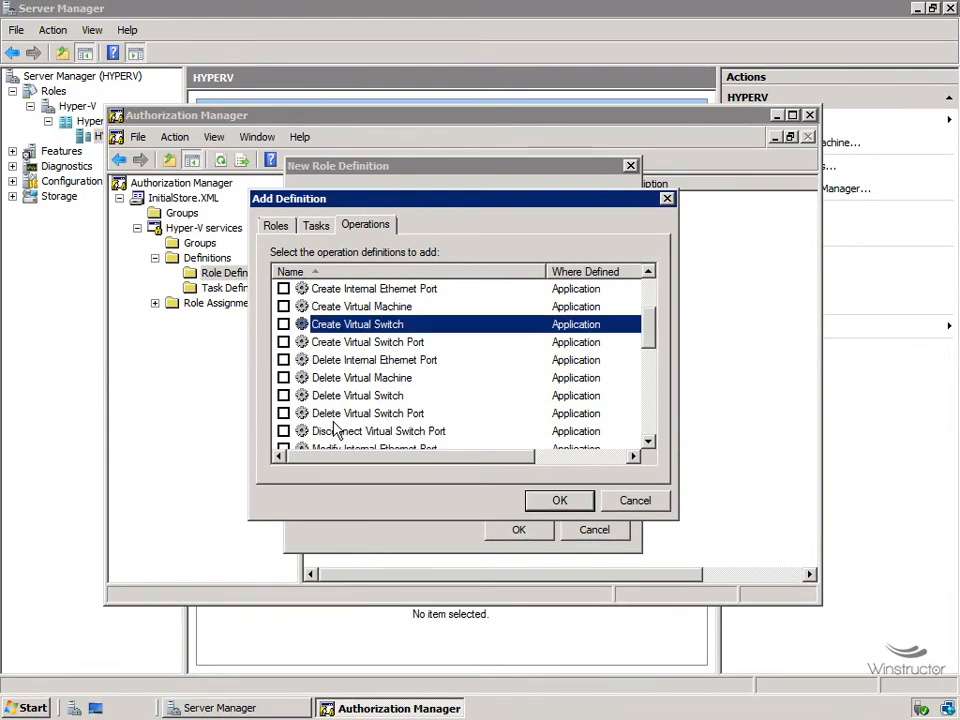
click(284, 306)
Step: Include the Start Virtual Machine operation as well, add the selected operations, and save the Limited role definition
drag(649, 334, 655, 399)
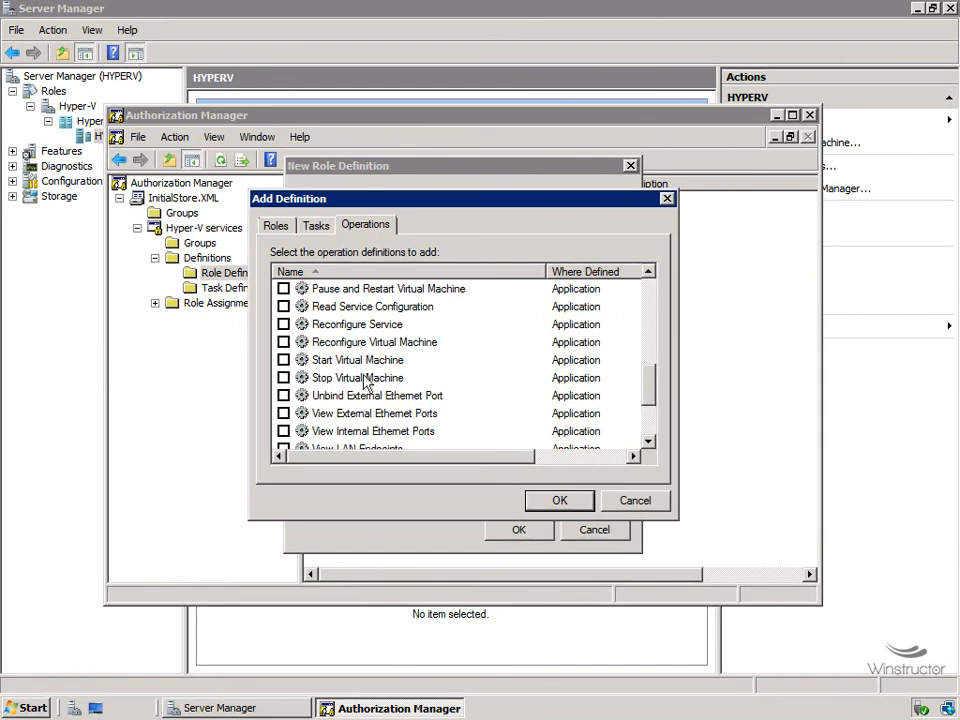
click(283, 360)
click(283, 378)
click(283, 378)
click(560, 502)
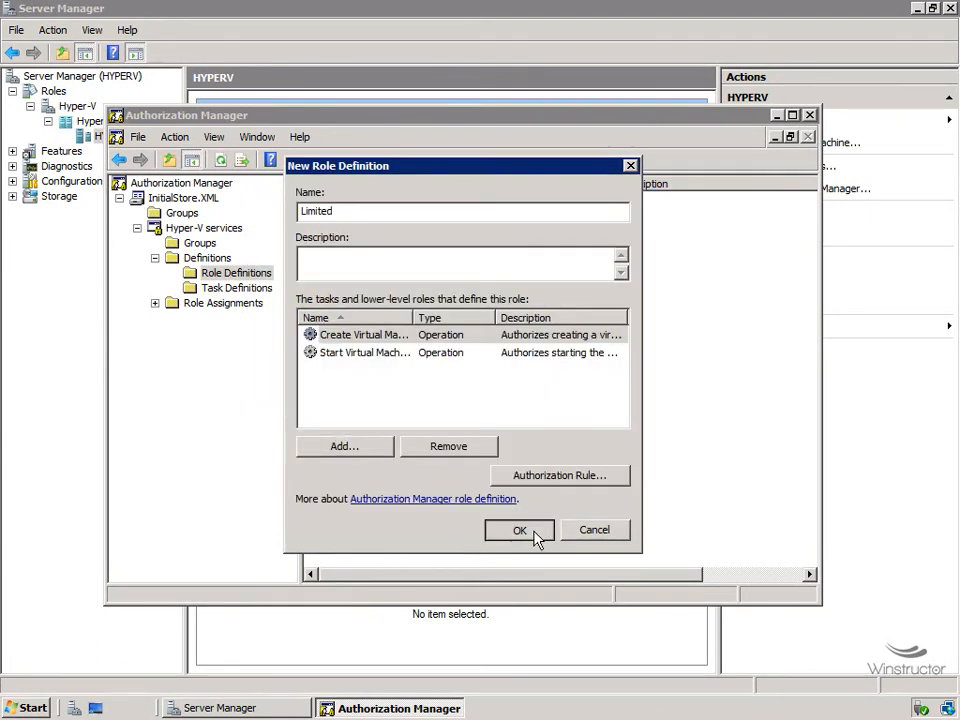
click(536, 537)
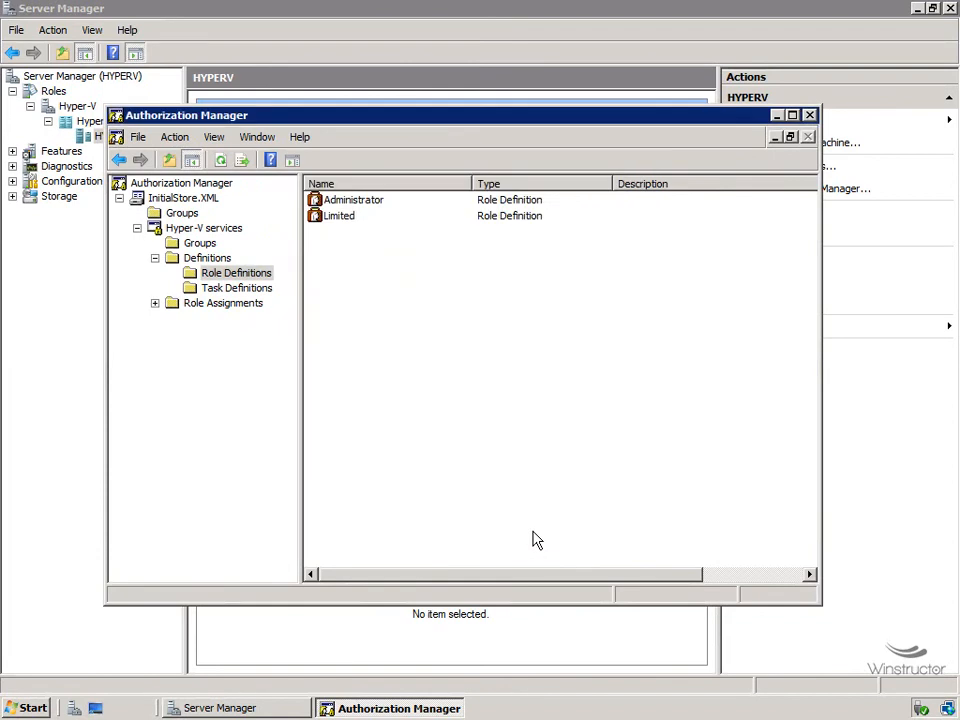
Step: Create a new role assignment for Hyper-V services based on the Limited role definition
click(220, 305)
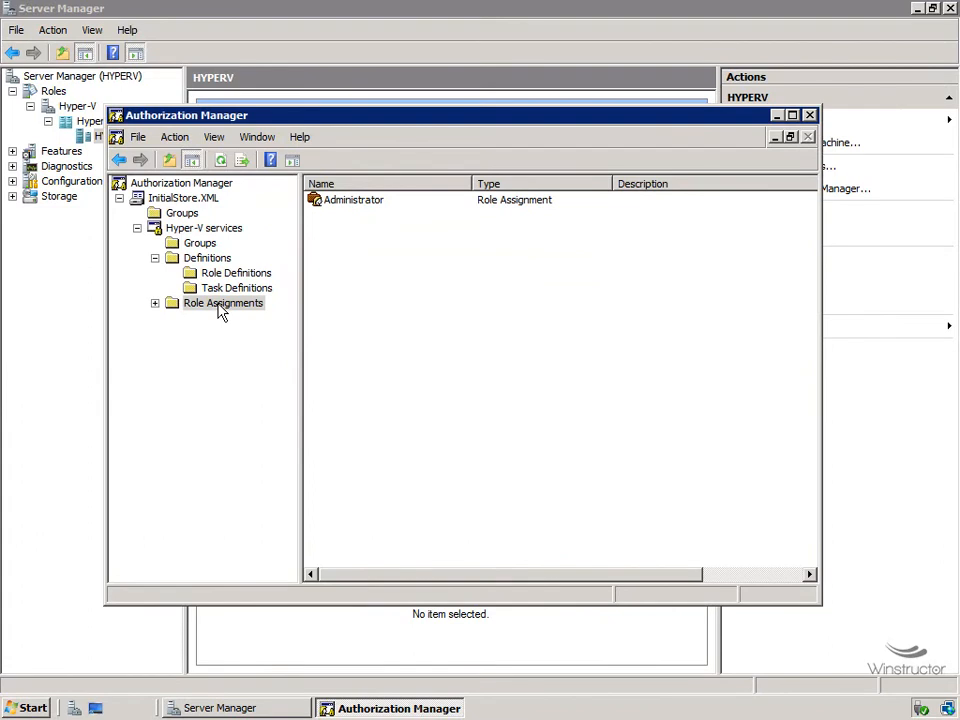
right_click(360, 245)
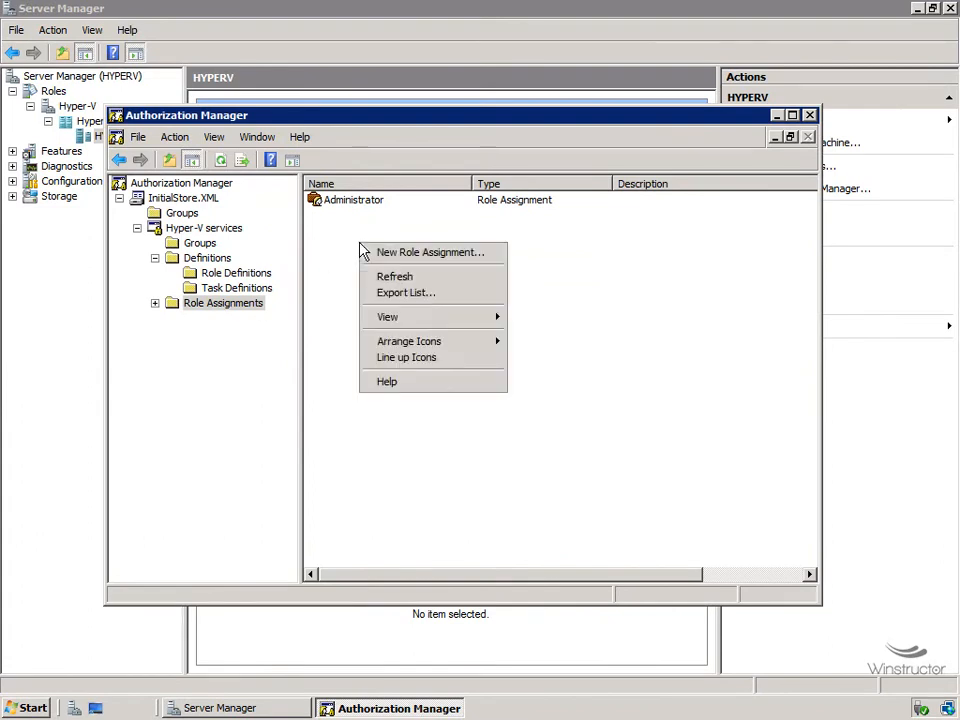
click(464, 255)
click(283, 314)
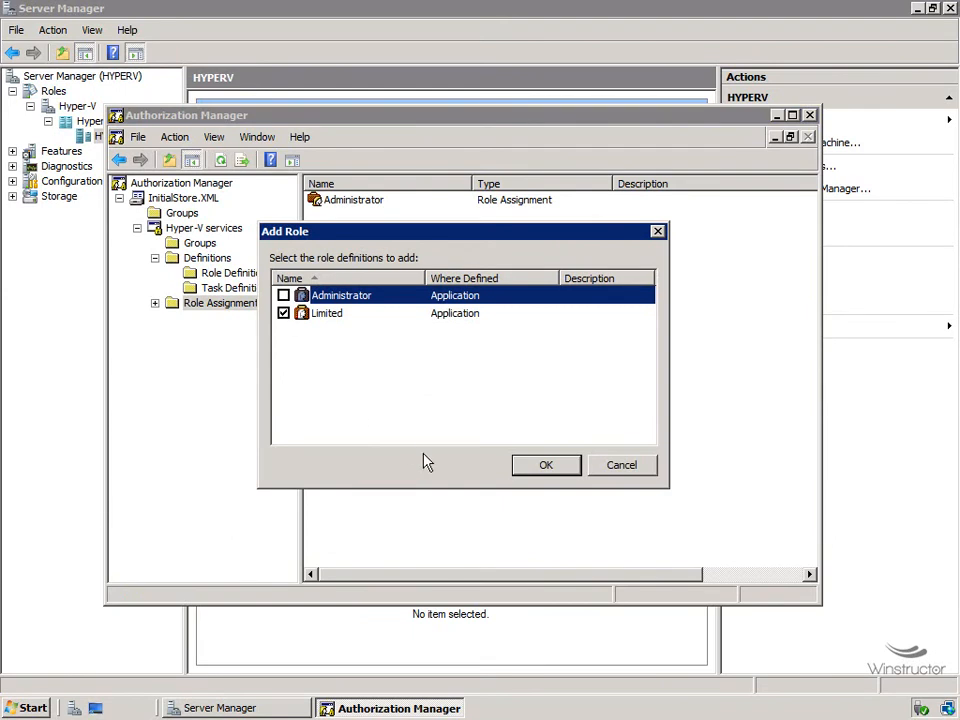
click(559, 473)
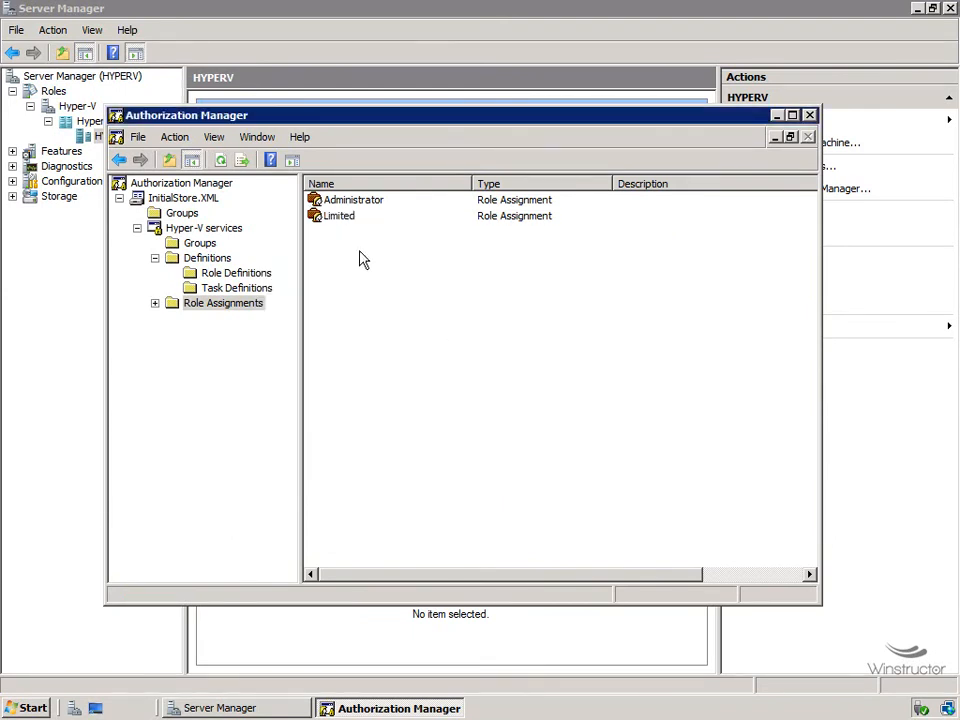
Step: Look through the Windows and Active Directory users and groups available for the Limited role assignment, and leave without assigning any
click(339, 221)
right_click(339, 221)
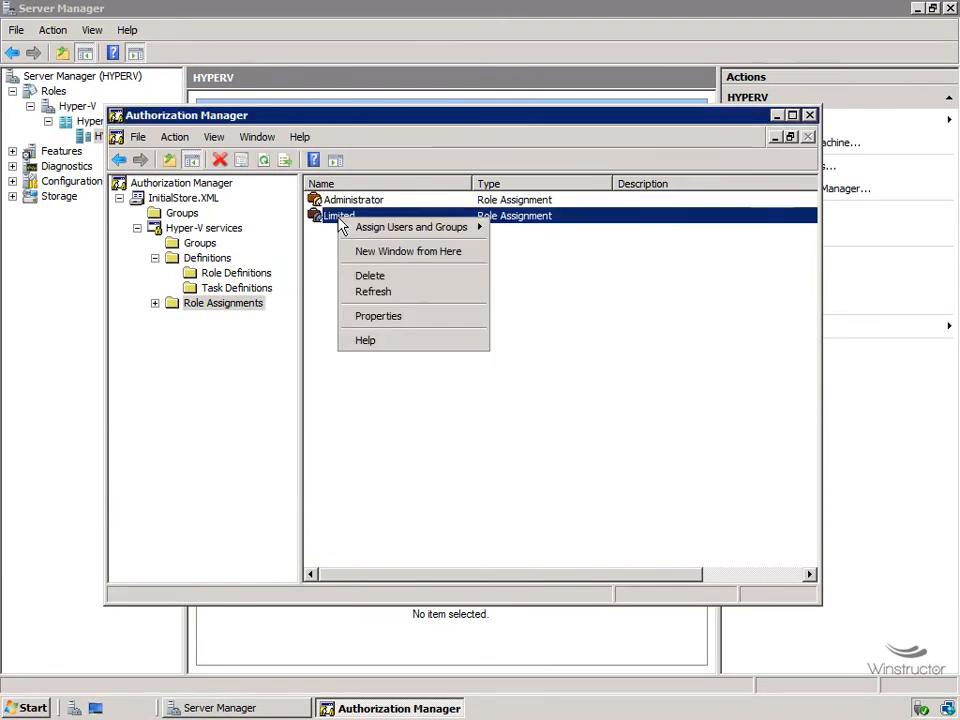
mouse_move(373, 236)
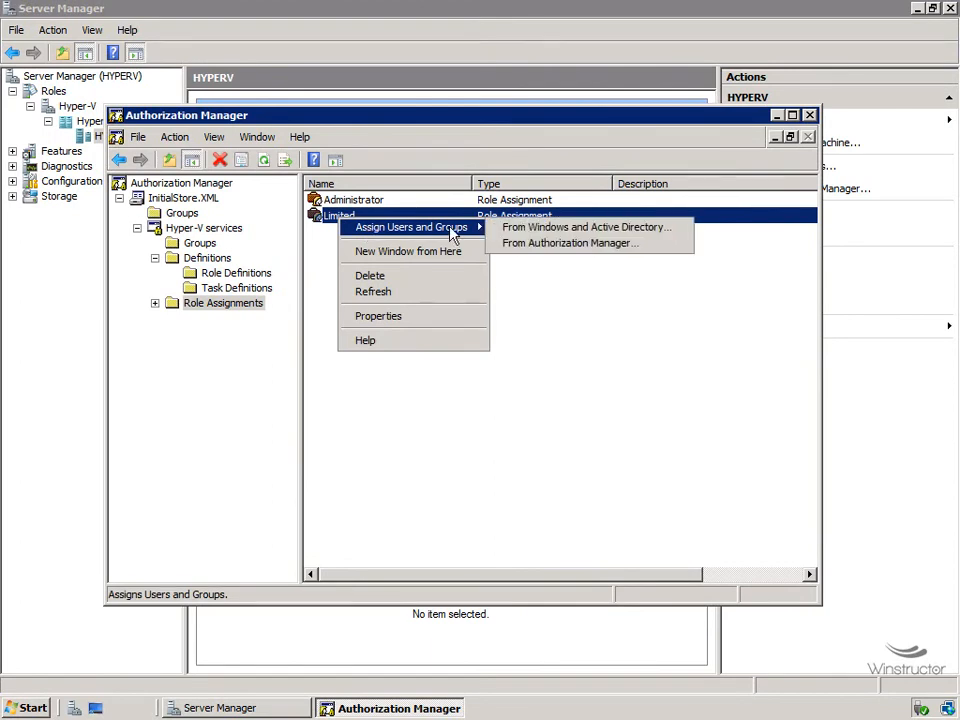
click(635, 229)
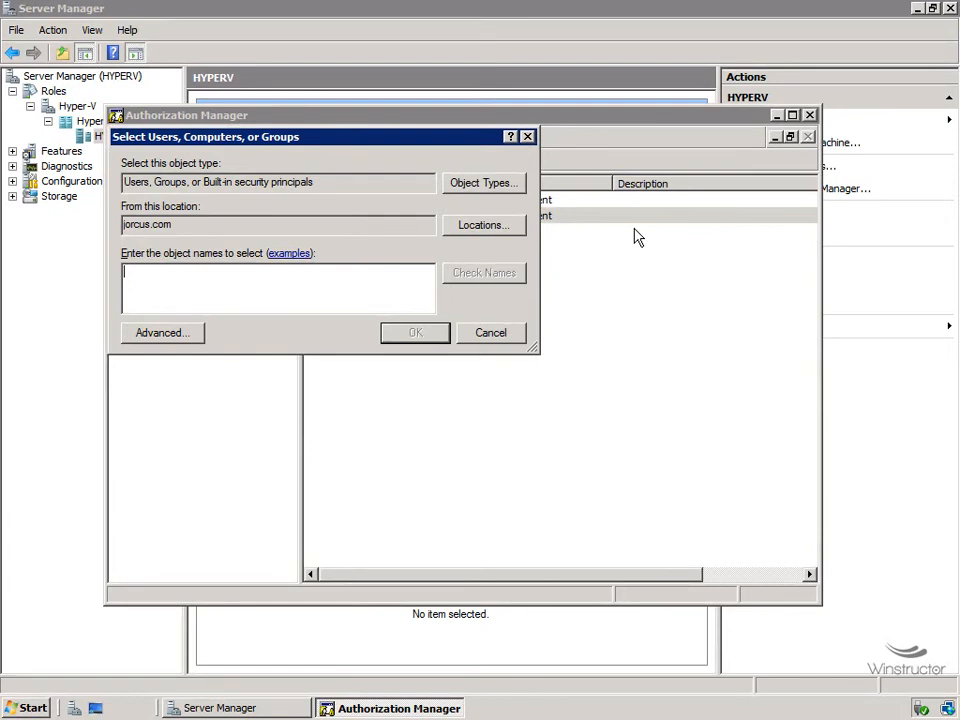
click(162, 333)
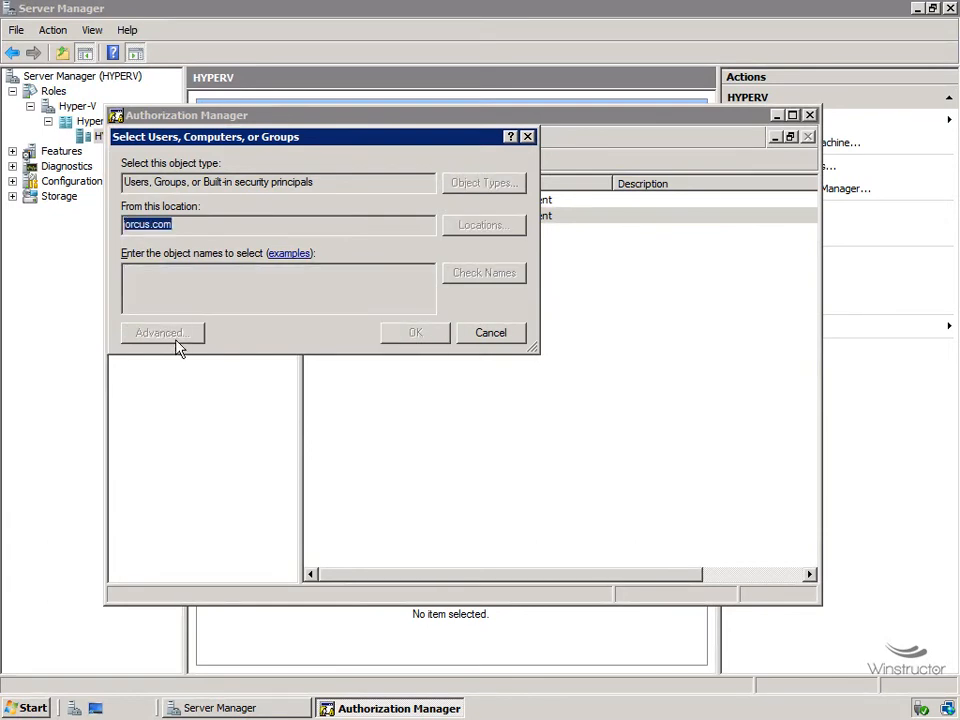
click(550, 317)
drag(497, 150, 512, 38)
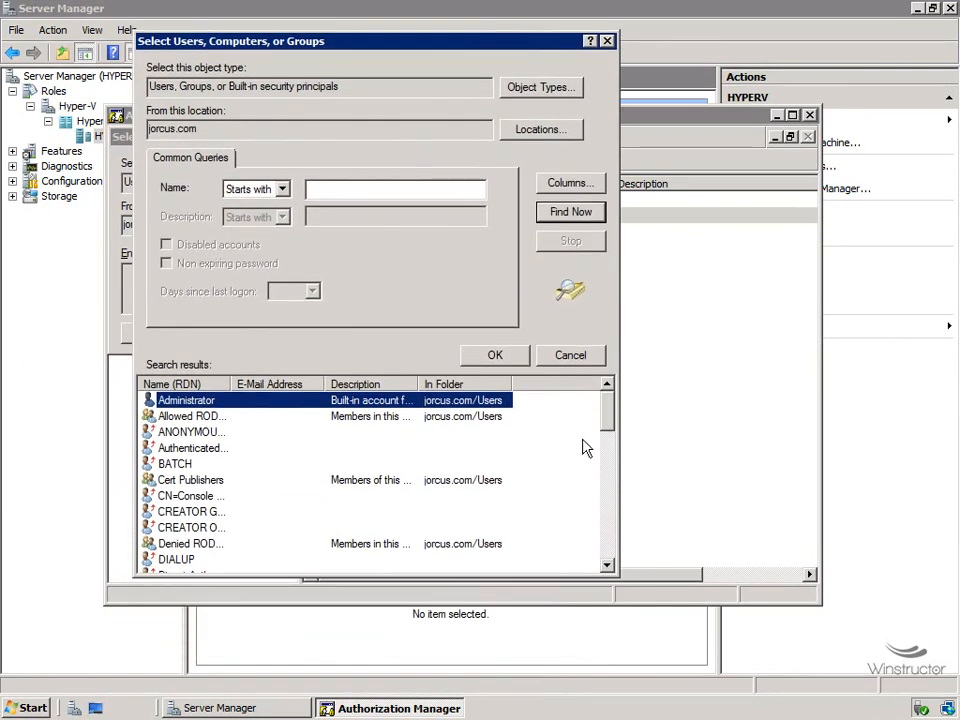
drag(609, 414, 606, 518)
click(575, 356)
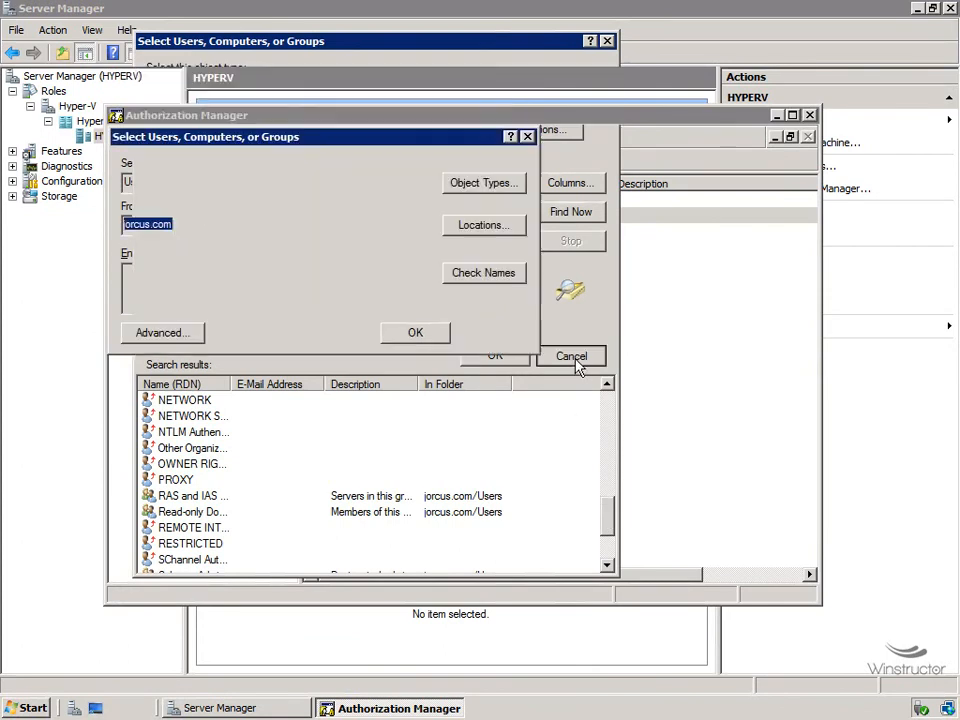
click(491, 332)
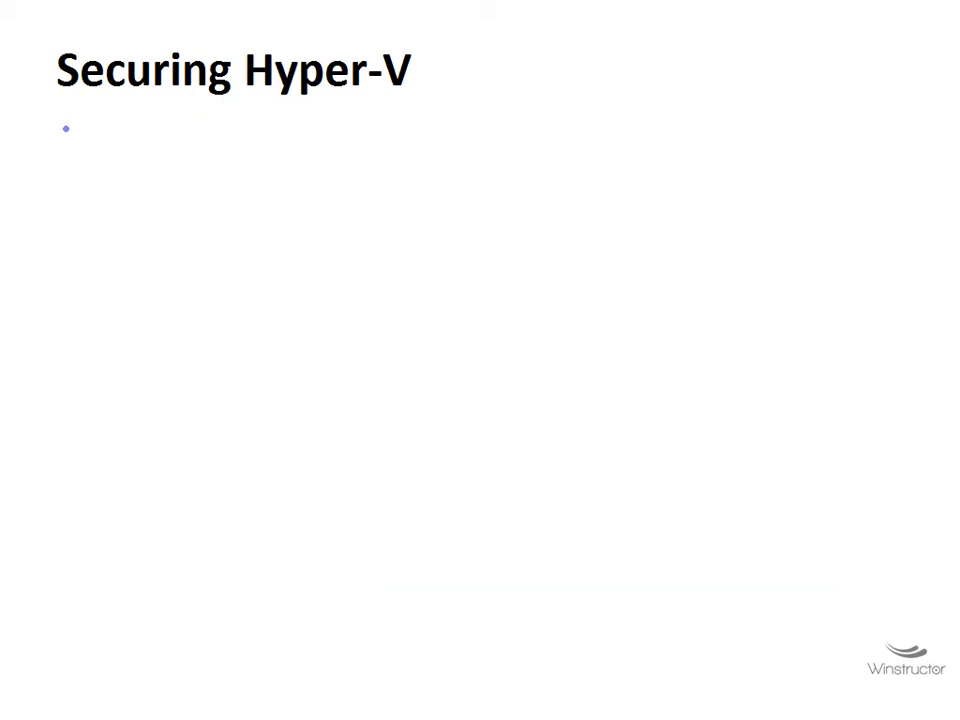
mouse_move(64, 120)
mouse_down()
mouse_move(140, 155)
mouse_move(160, 122)
mouse_move(240, 148)
mouse_move(262, 127)
mouse_move(268, 147)
mouse_up()
drag(299, 120, 283, 146)
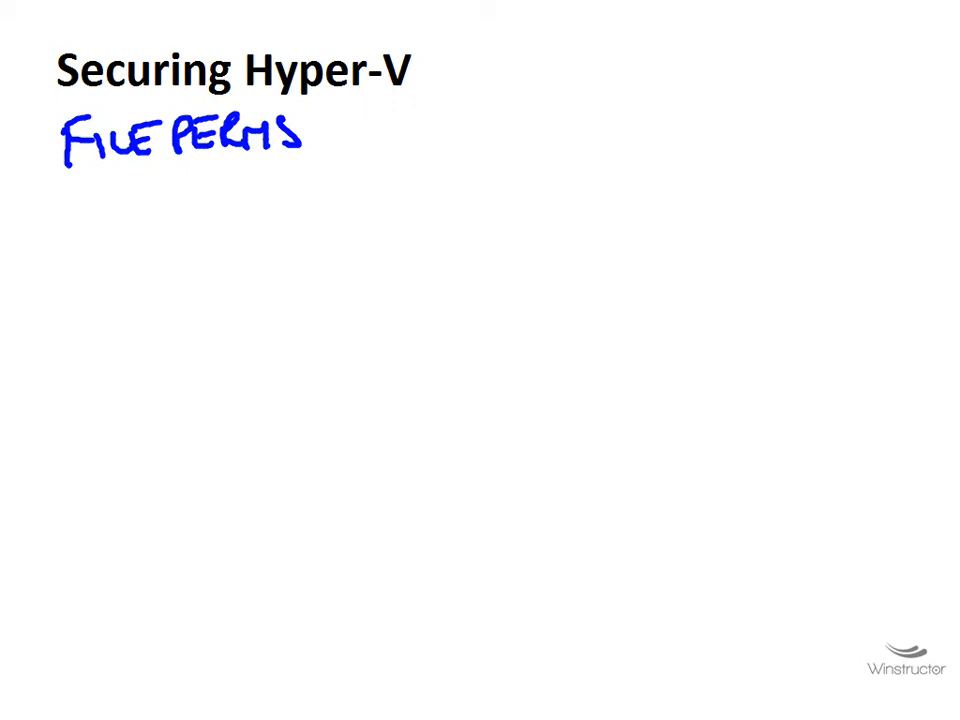
mouse_move(113, 197)
mouse_down()
mouse_move(102, 240)
mouse_move(119, 238)
mouse_up()
drag(103, 222, 122, 218)
mouse_move(150, 204)
mouse_down()
mouse_move(133, 215)
mouse_move(152, 233)
mouse_up()
drag(162, 199, 200, 227)
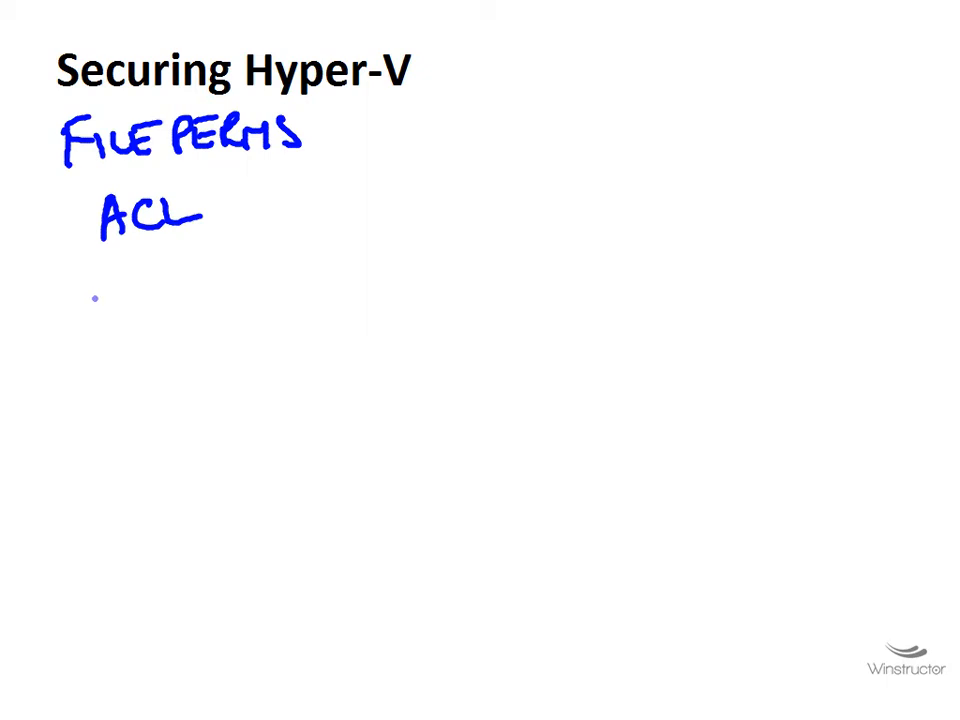
mouse_move(62, 277)
mouse_down()
mouse_move(68, 315)
mouse_move(191, 287)
mouse_move(303, 290)
mouse_move(332, 270)
mouse_move(350, 304)
mouse_up()
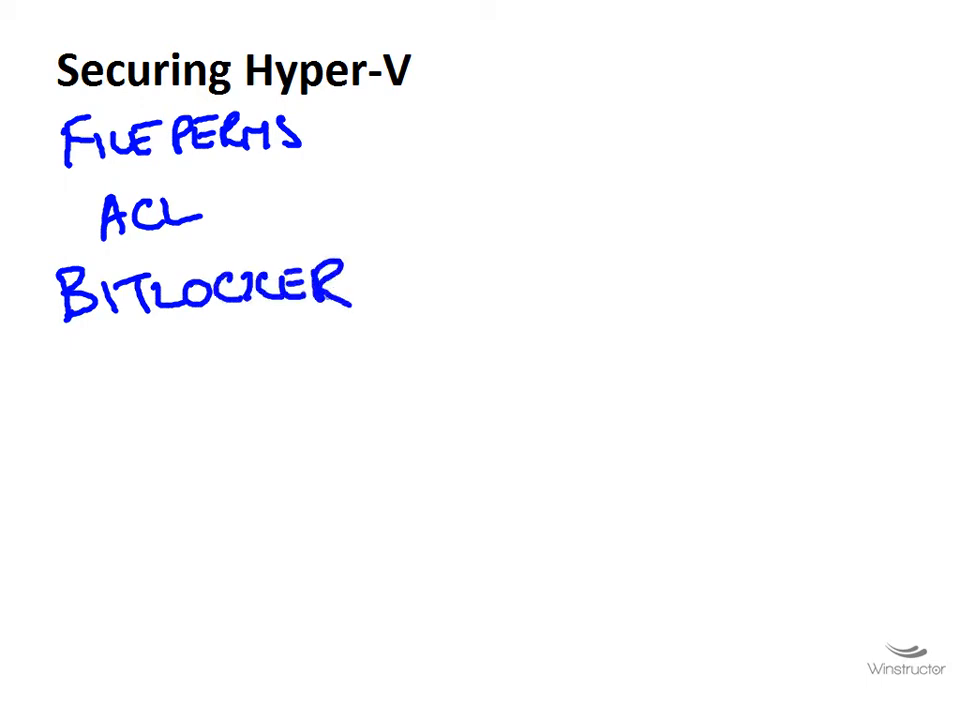
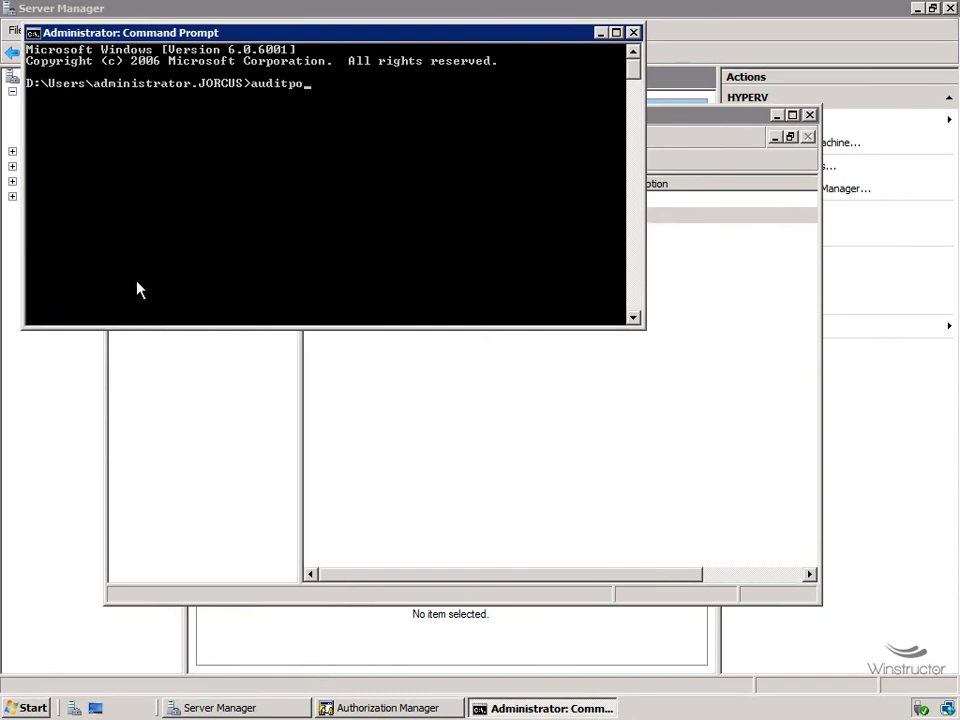
Step: Run auditpol /get /category:* and review the current audit policy, including the Object Access subcategories
text(get /category:*)
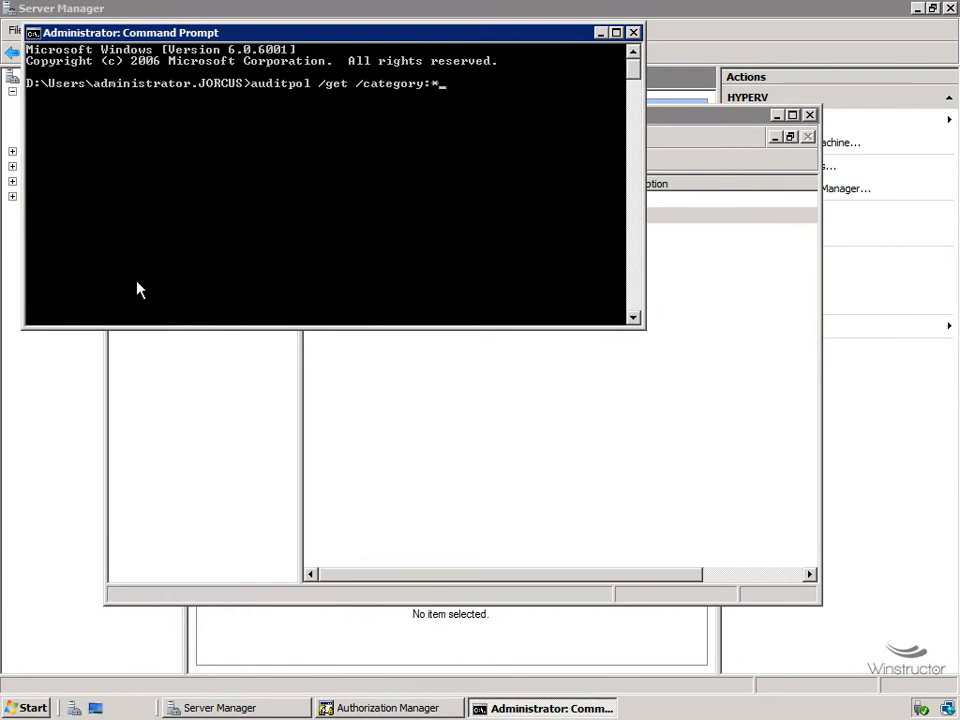
key(Return)
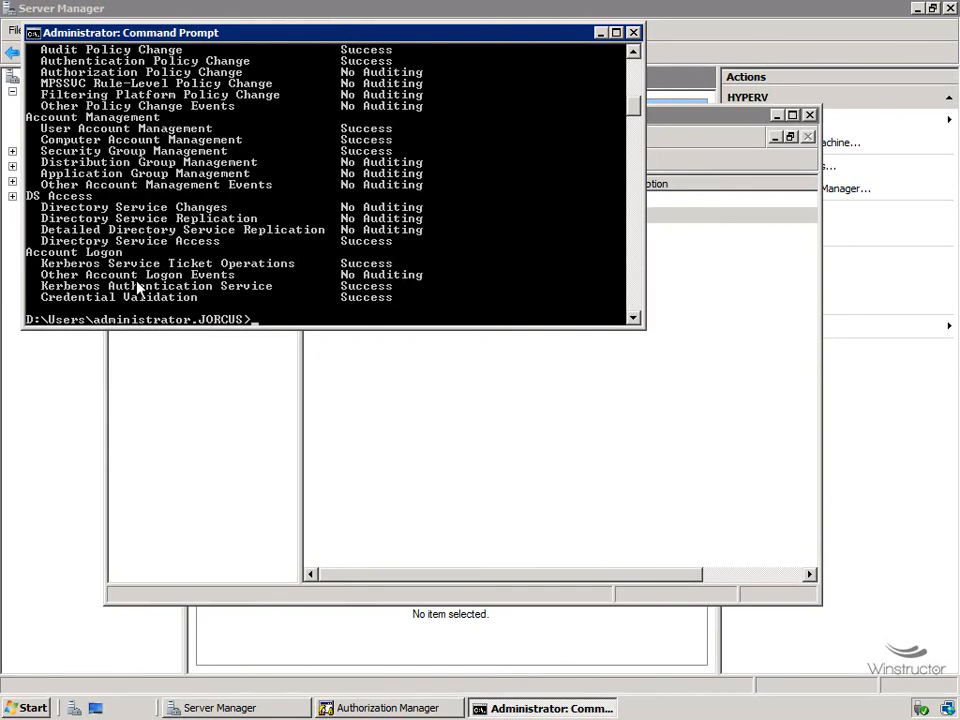
scroll(424, 250, up, 4)
scroll(424, 250, up, 6)
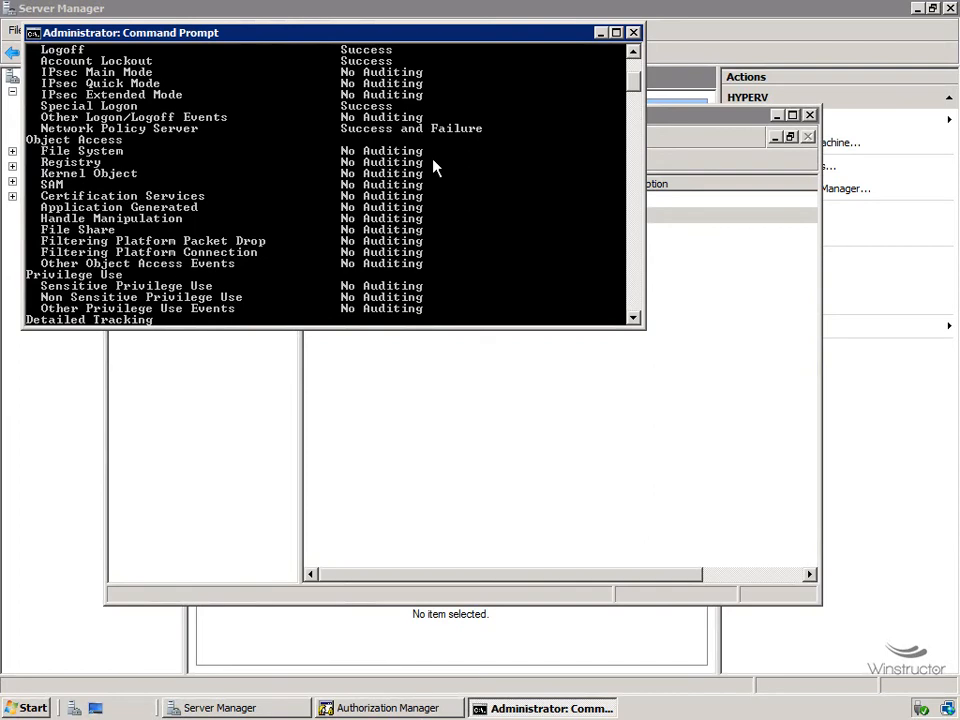
scroll(433, 167, down, 20)
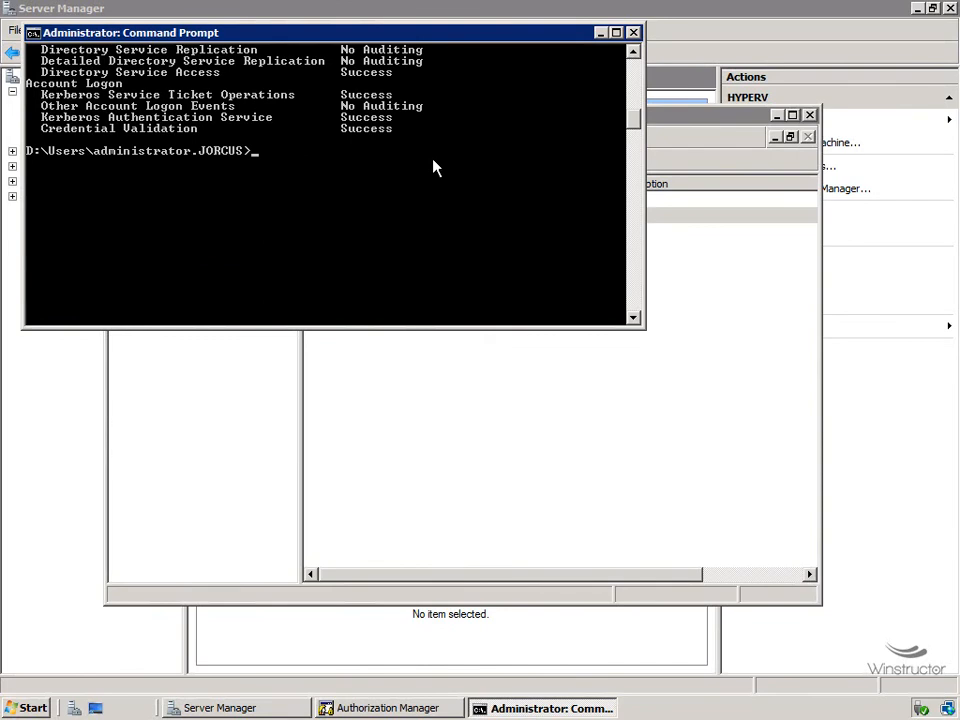
Step: Enable success and failure auditing for the file system subcategory with auditpol /set /subcategory:"file system" /success:enable /failure:enable
text(auditpol /set /subcate)
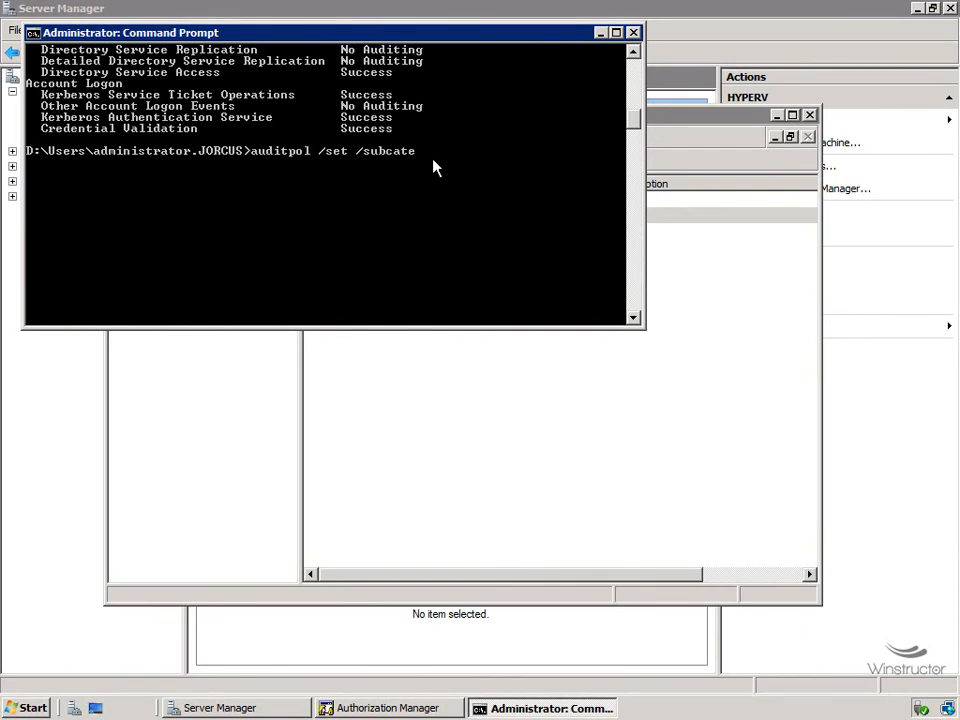
key(BackSpace)
key(BackSpace)
text(gory:"file systes)
key(BackSpace)
text(m" /succe)
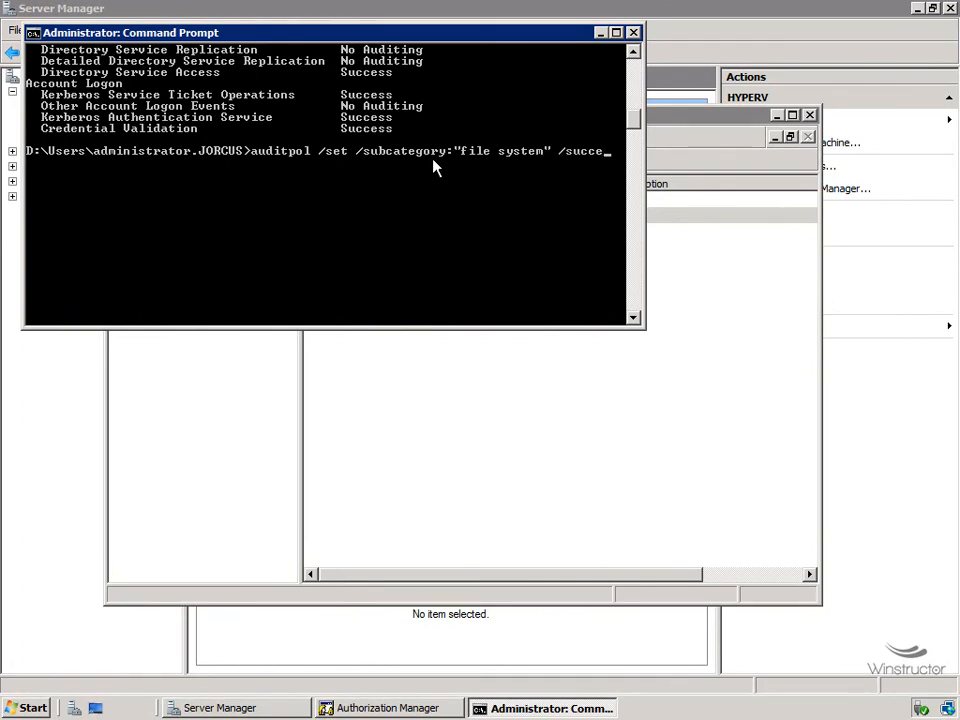
text(ss:enable /failure:enab)
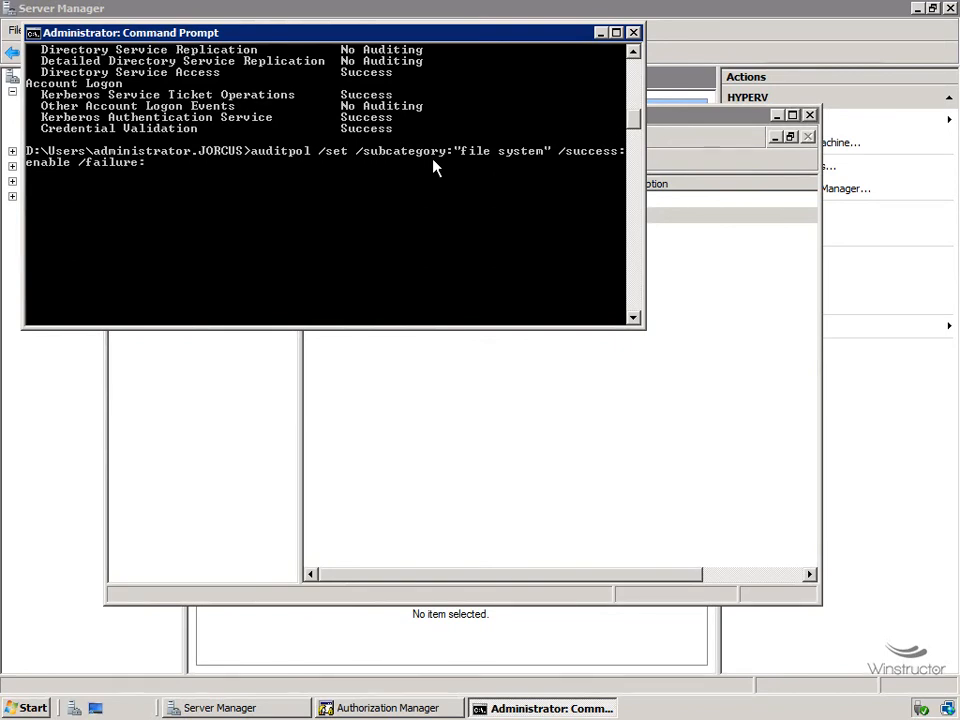
text(le)
key(Return)
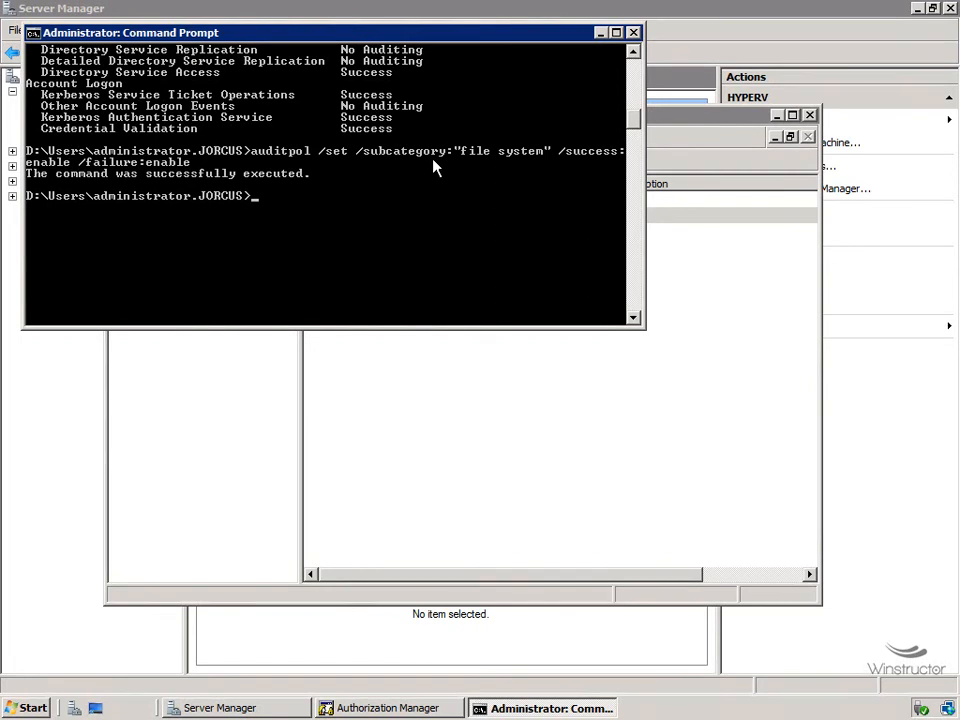
Step: Rerun auditpol /get /category:* and check the File System auditing setting under Object Access
key(Up)
key(Up)
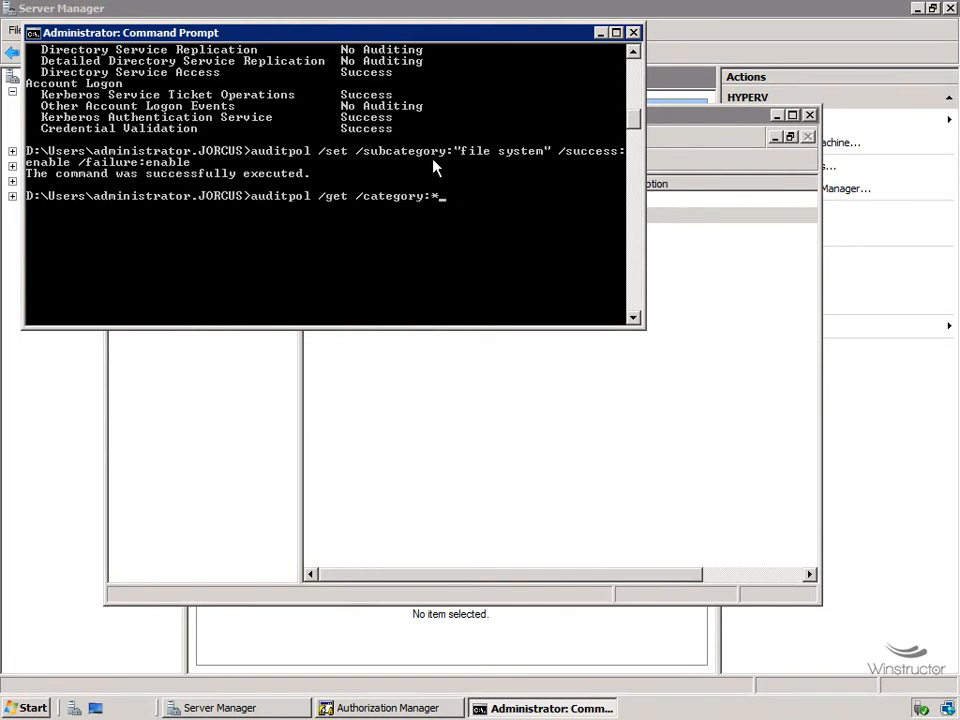
key(Return)
scroll(420, 210, up, 3)
scroll(418, 238, up, 7)
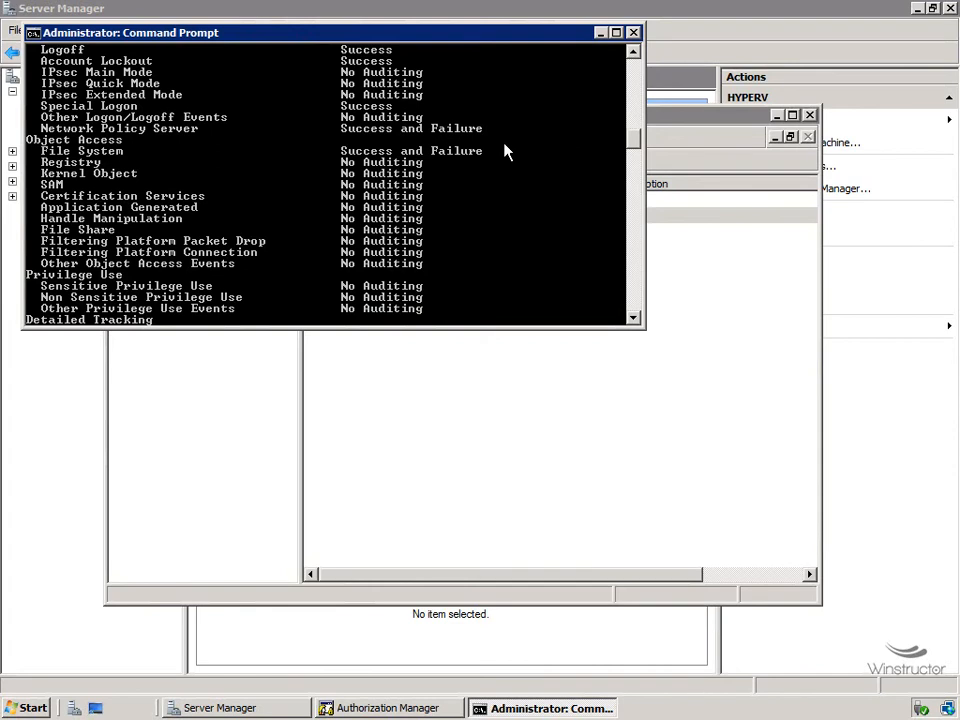
Step: Browse to Local Disk (C:) in Windows Explorer and open the properties of the VM folder
click(30, 708)
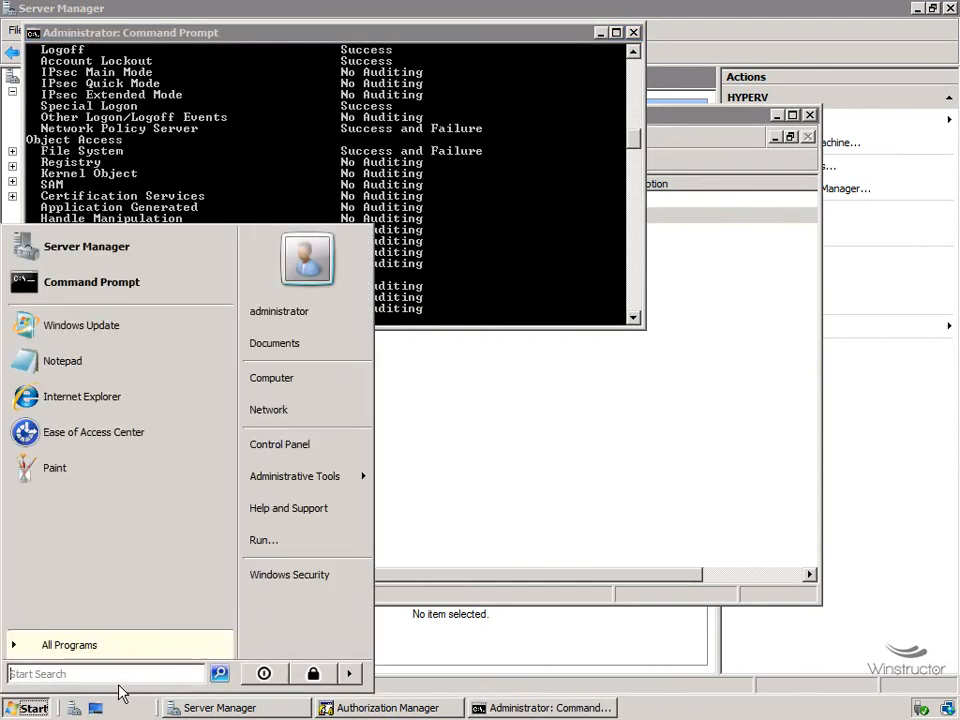
click(275, 378)
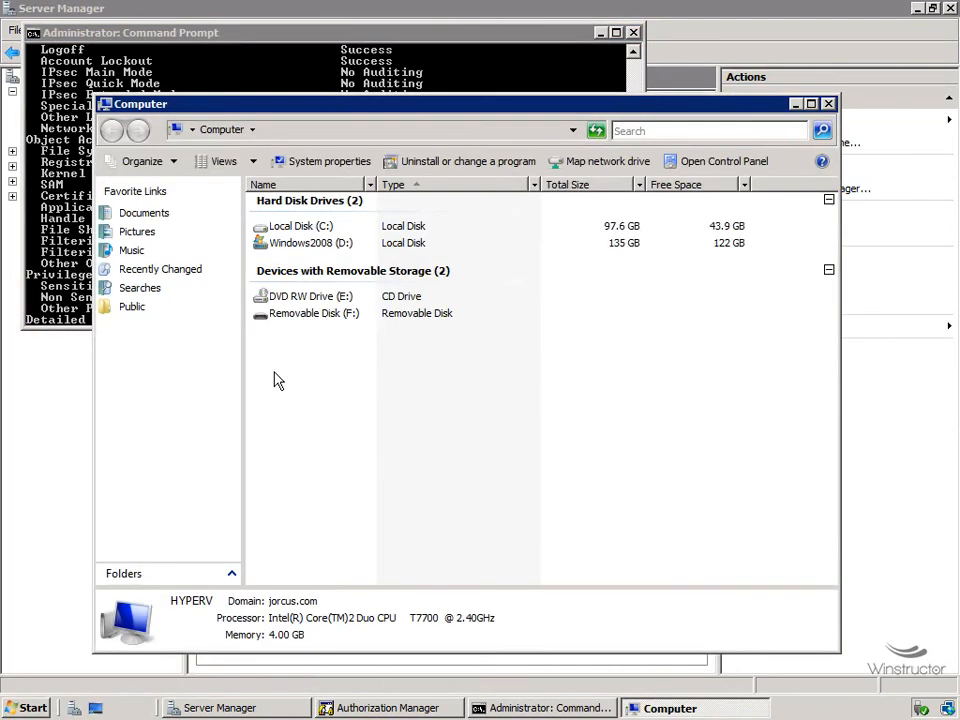
double_click(318, 226)
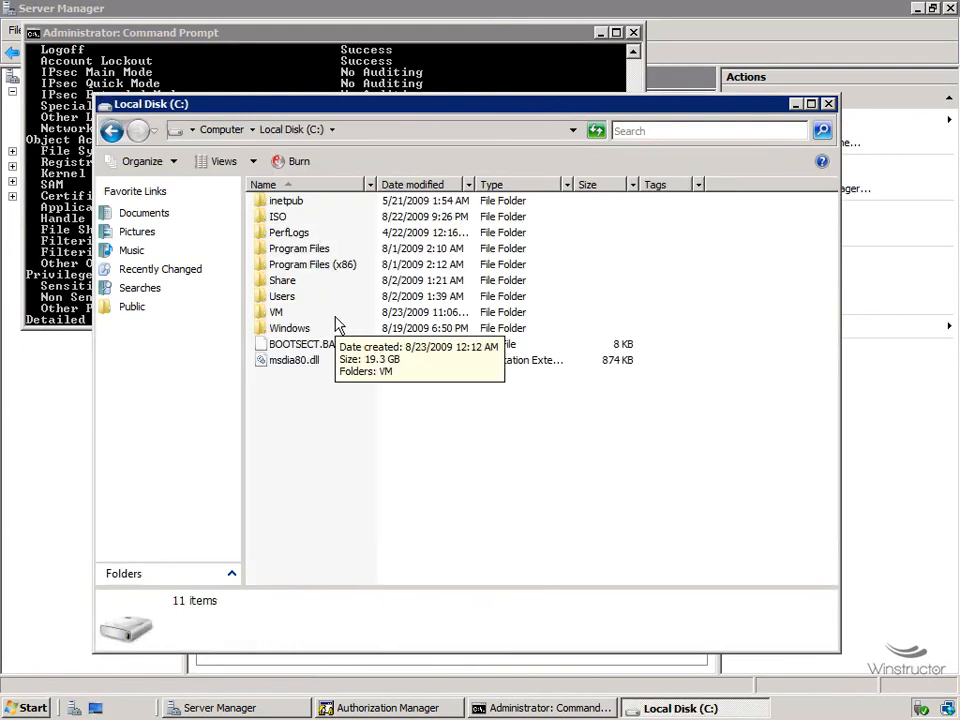
click(276, 312)
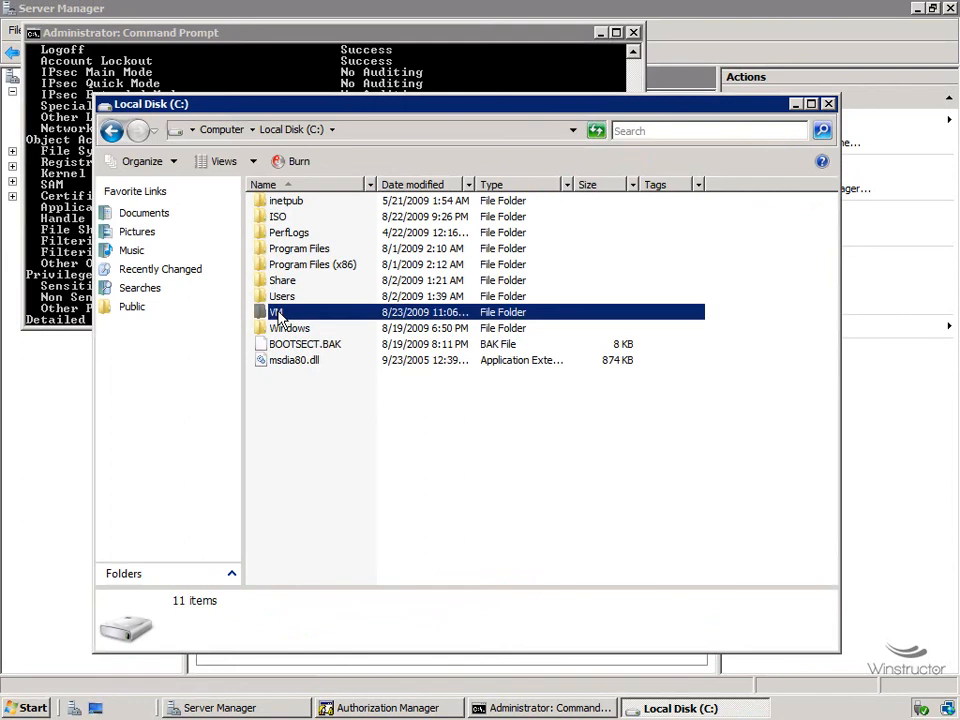
right_click(278, 313)
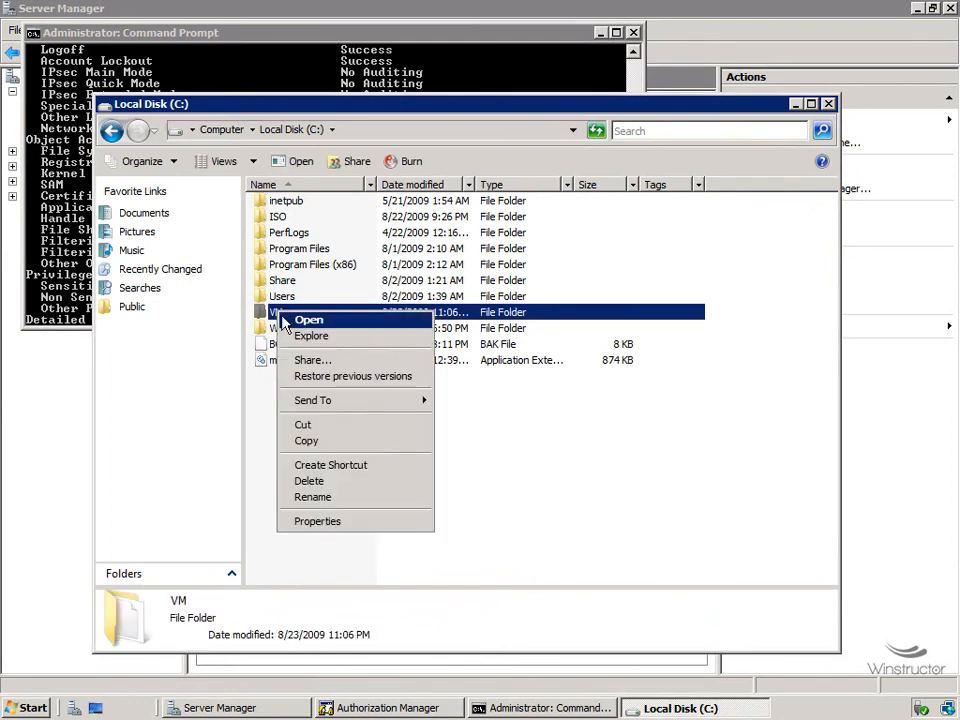
click(323, 521)
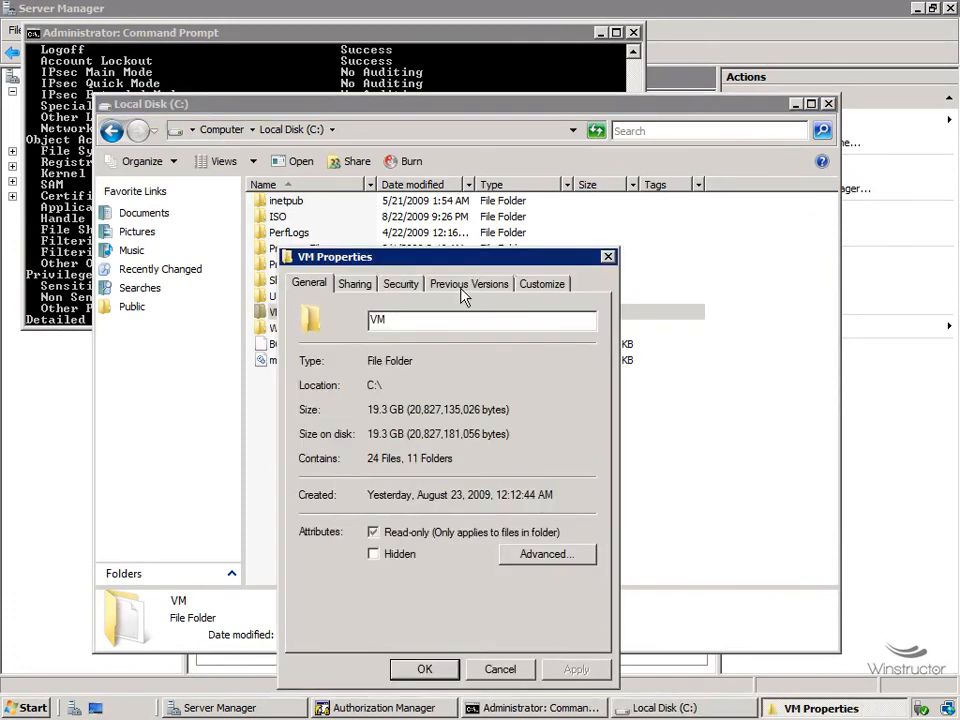
Step: Open the VM folder's advanced auditing settings for editing and add an auditing entry for Authenticated Users
click(410, 286)
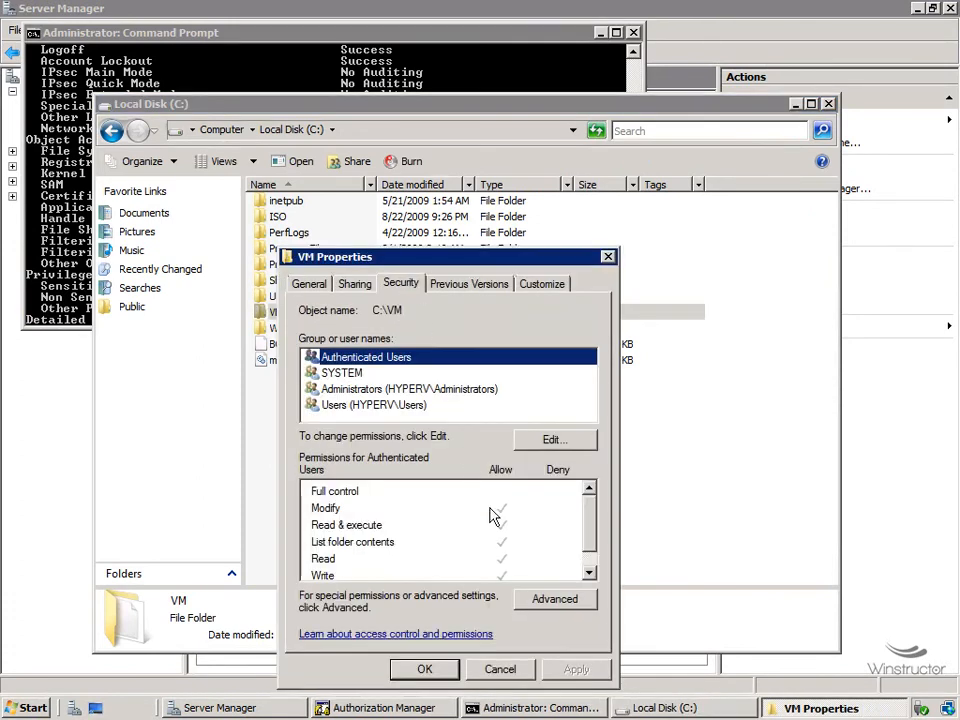
click(555, 602)
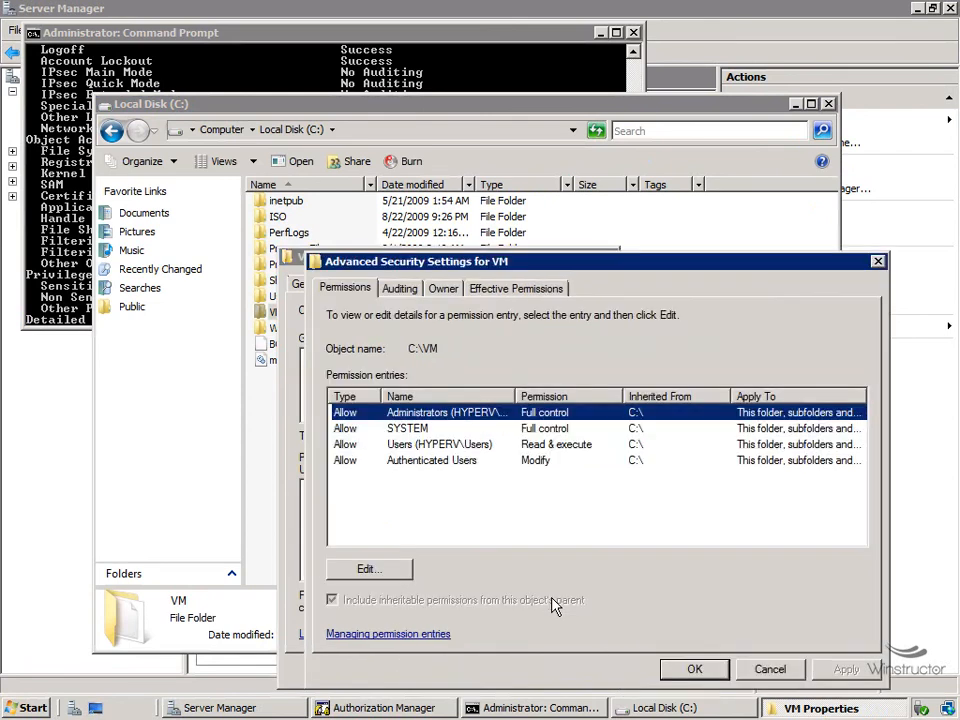
click(408, 293)
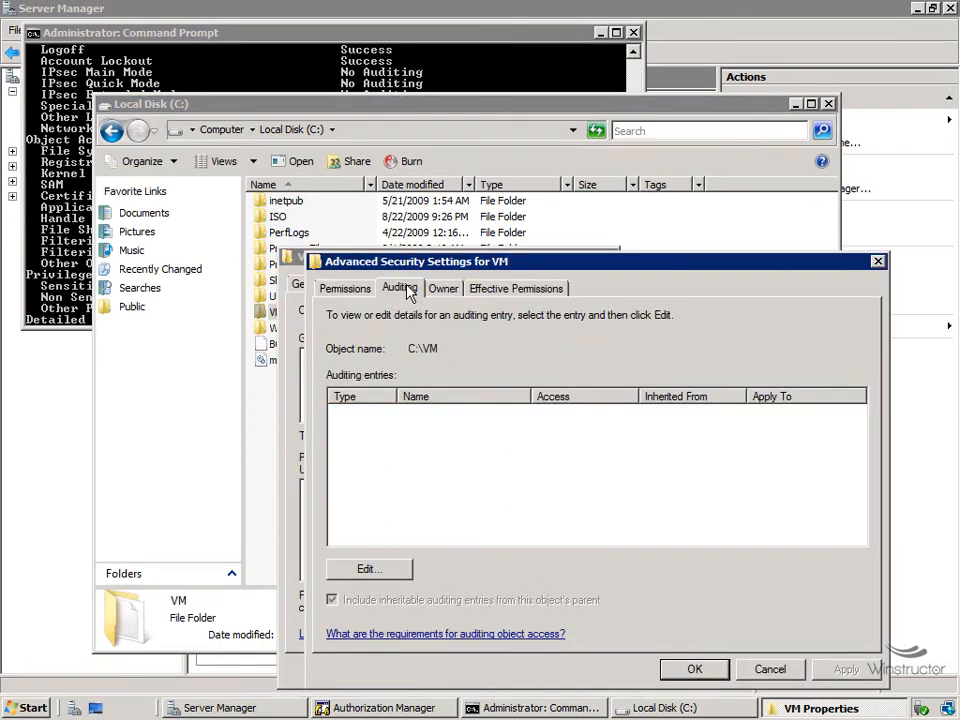
click(368, 569)
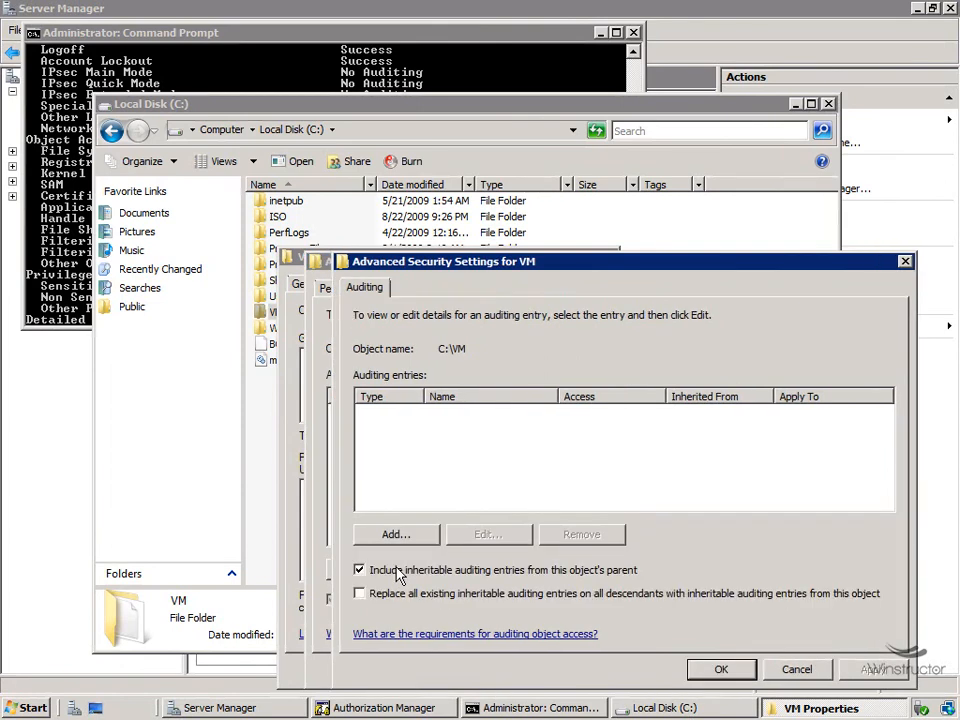
click(393, 535)
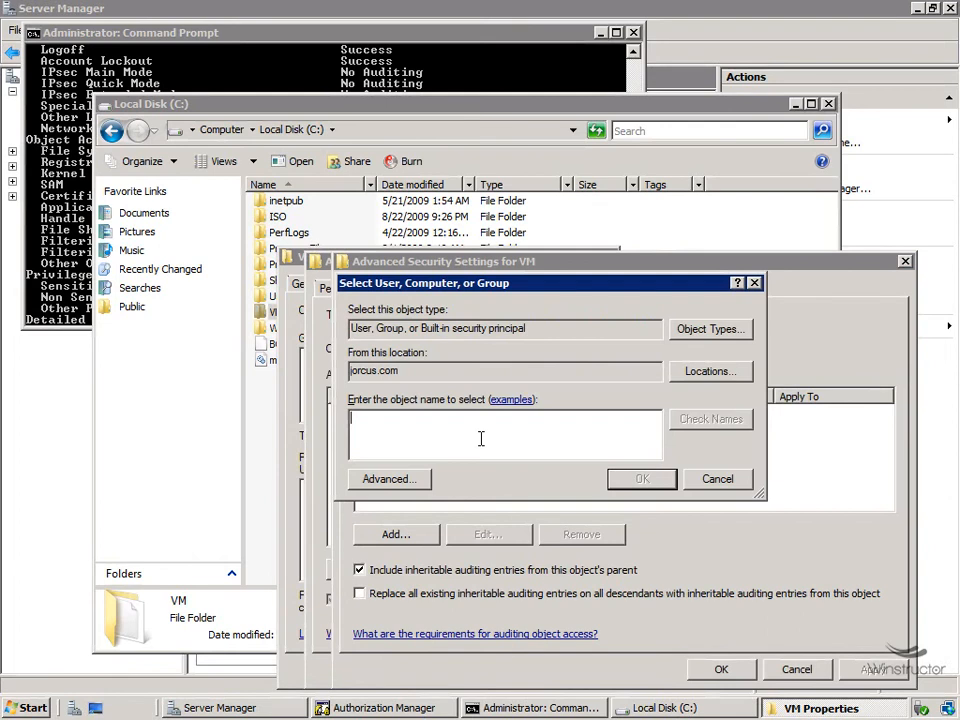
text(auth)
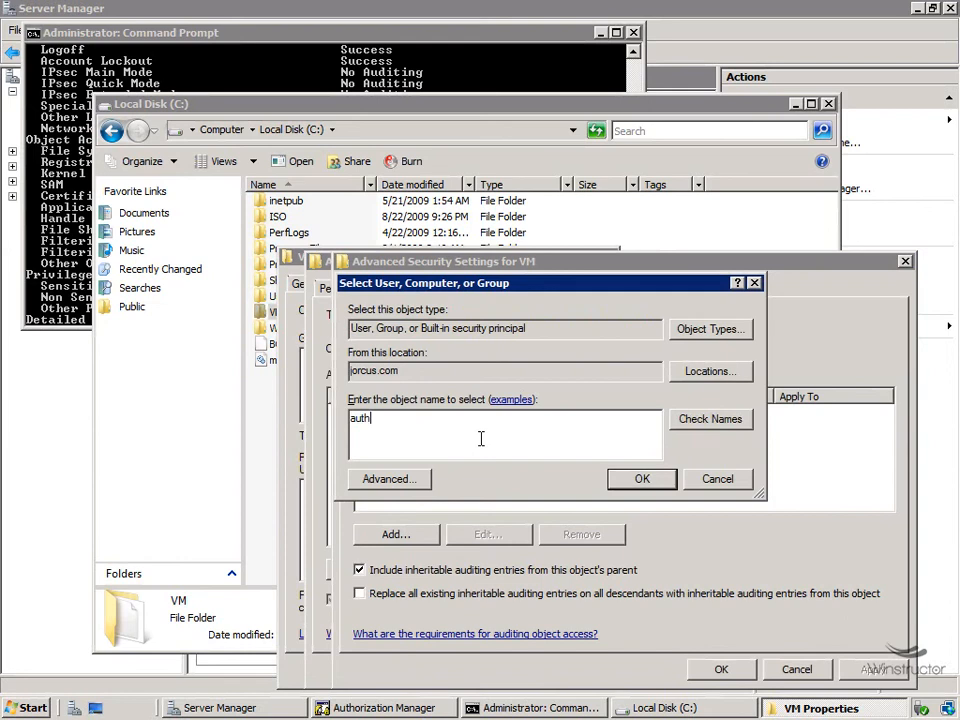
click(690, 428)
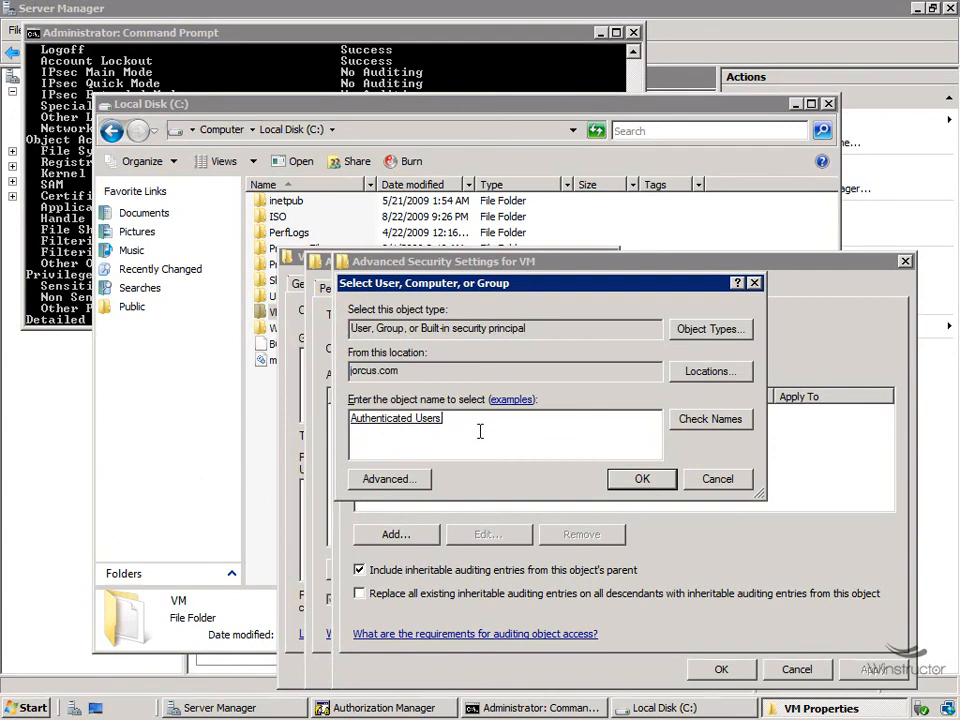
click(642, 479)
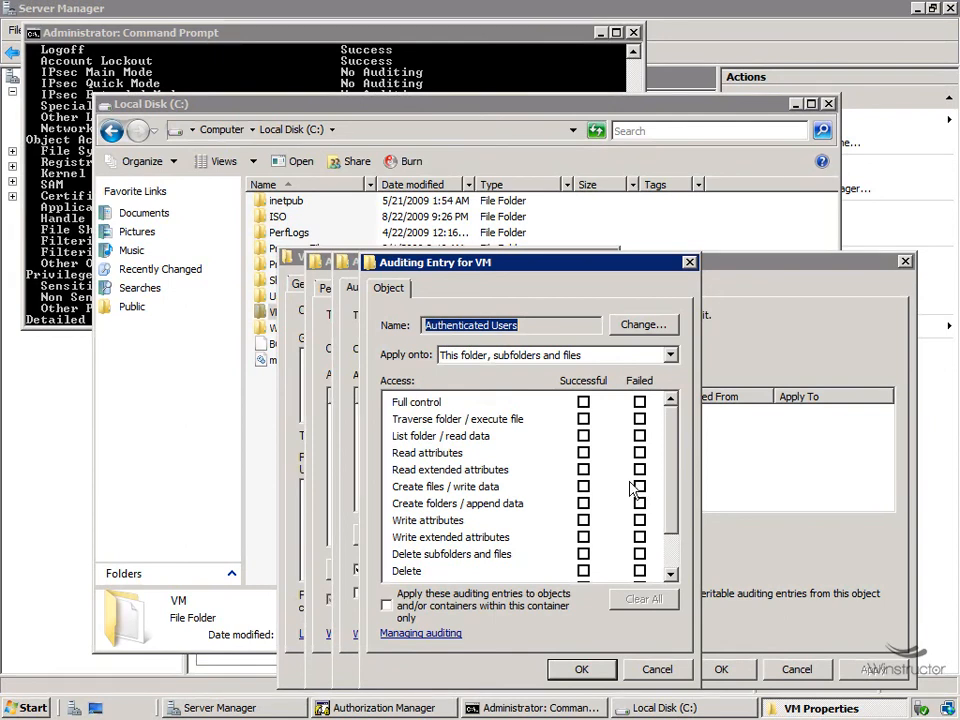
Step: Audit both successful and failed List folder / read data access for Authenticated Users, and save the VM folder's settings
click(583, 437)
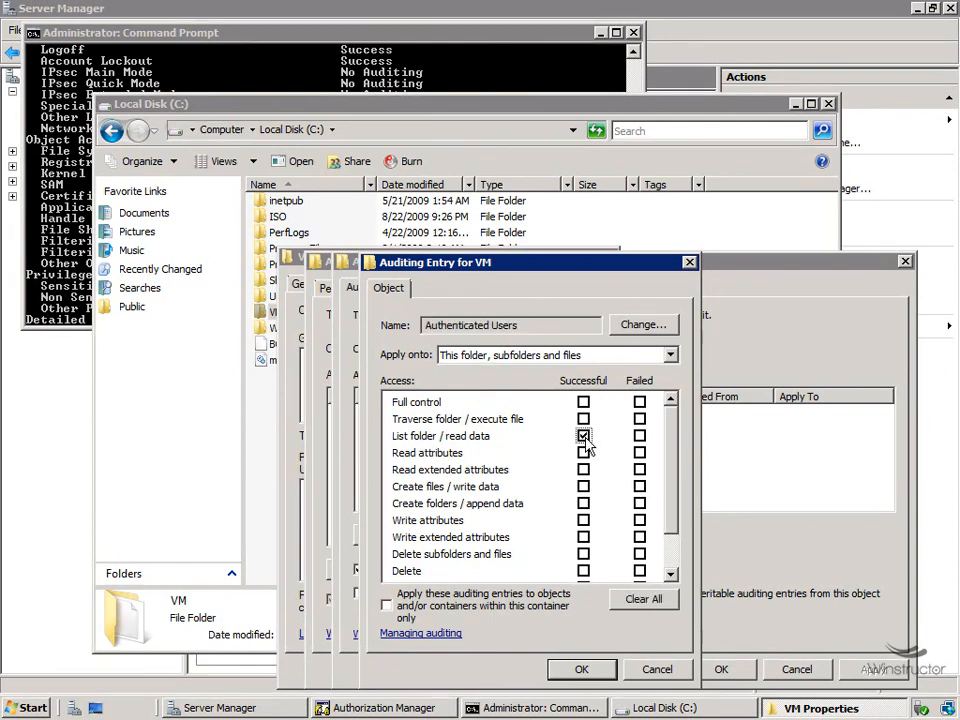
click(640, 437)
click(604, 668)
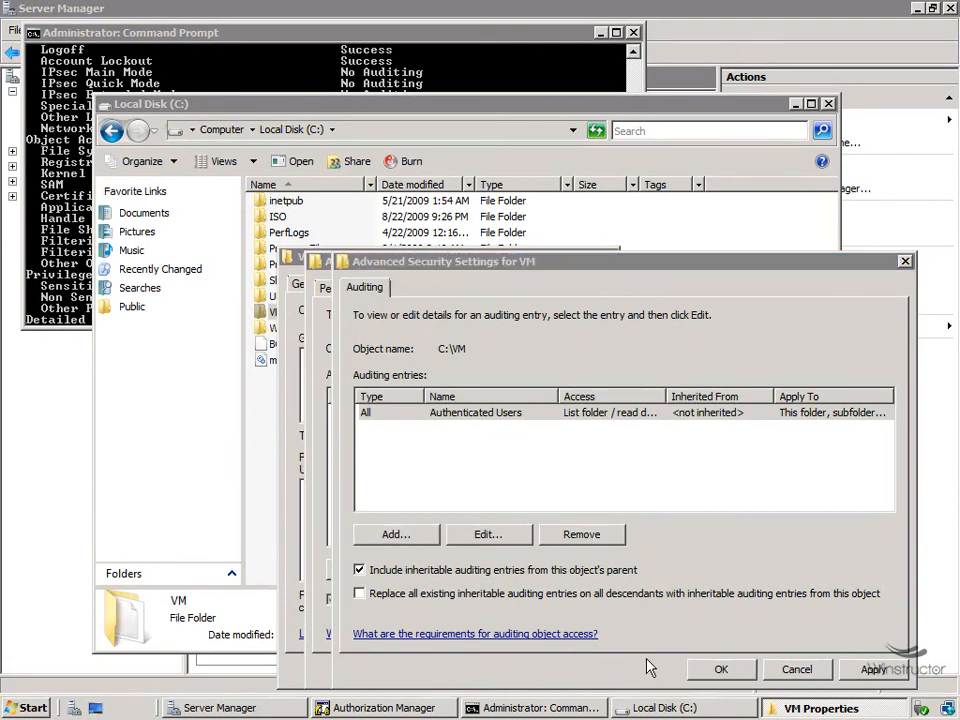
click(707, 670)
click(694, 670)
click(424, 669)
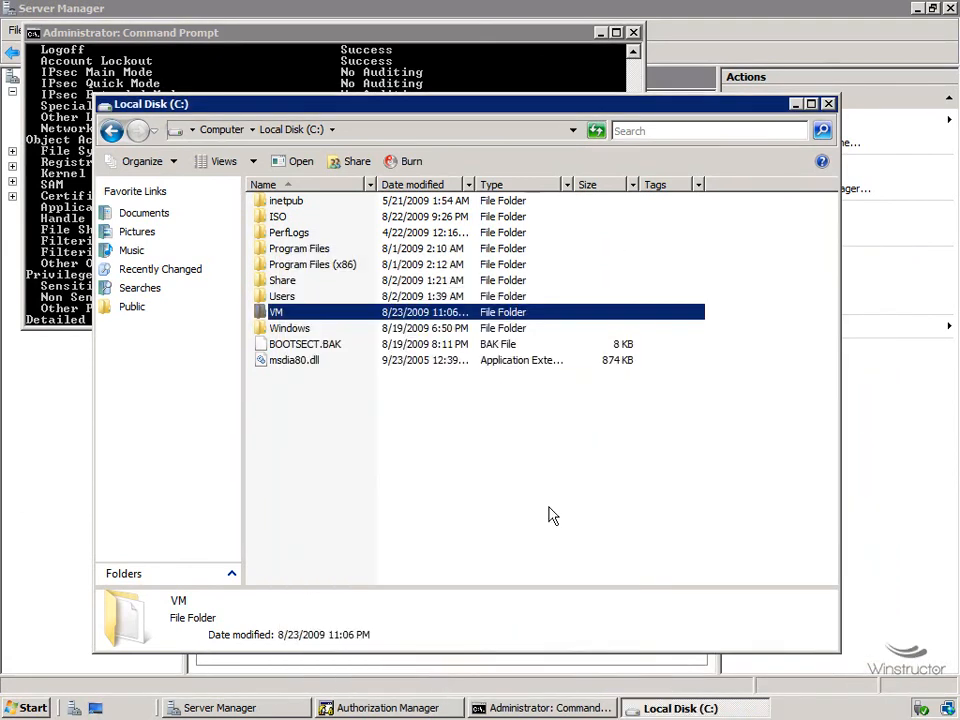
Step: Open the VM folder to access its contents, and bring up the Windows Security log in a maximized Event Viewer
double_click(287, 318)
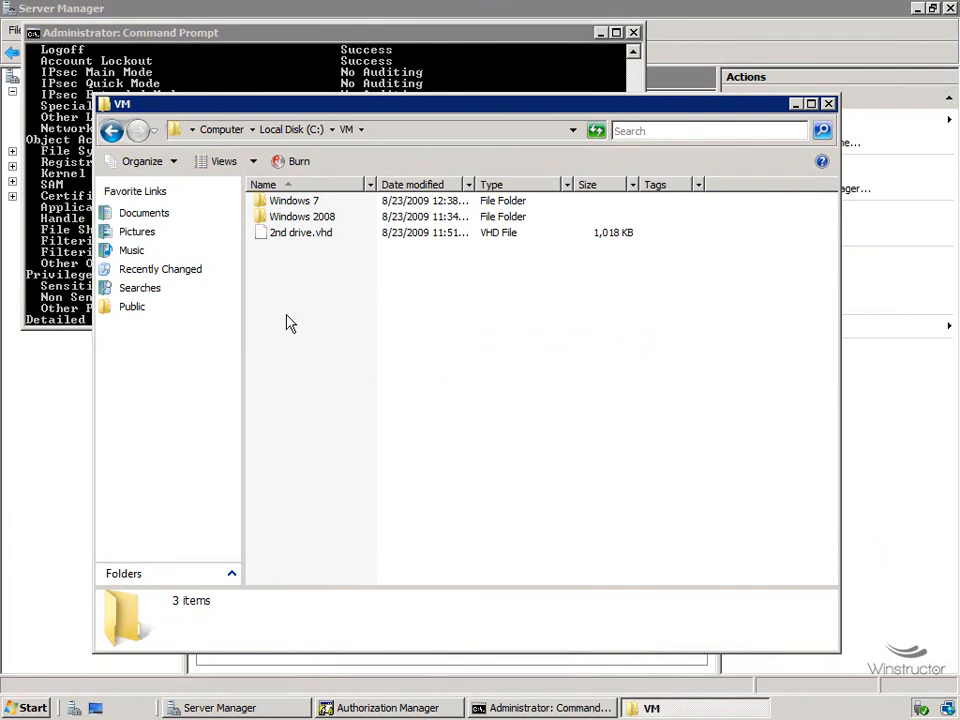
click(19, 710)
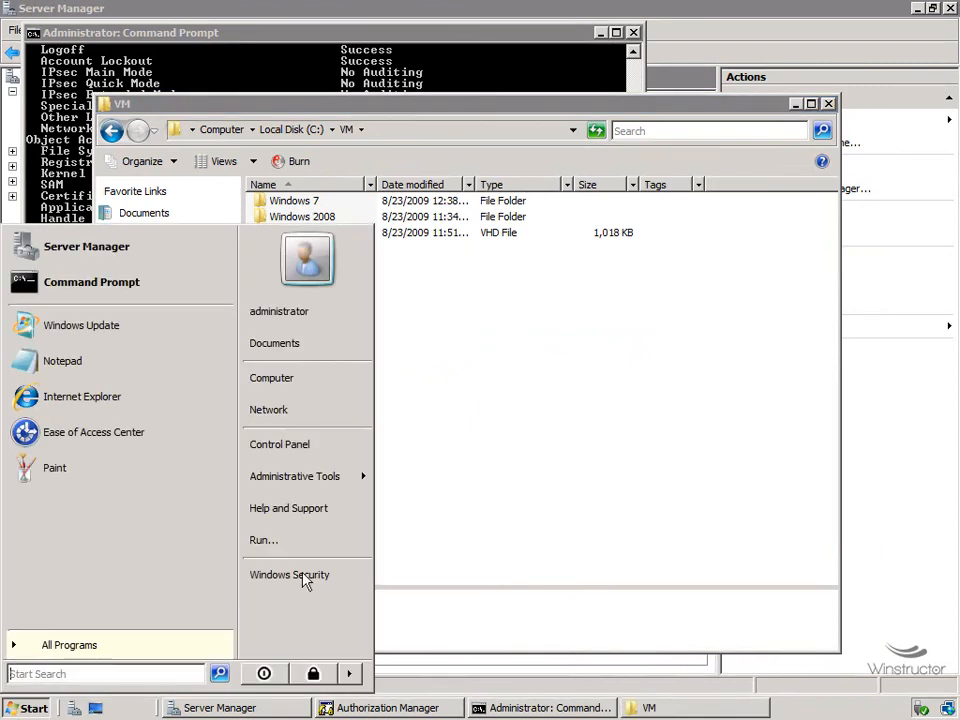
mouse_move(314, 484)
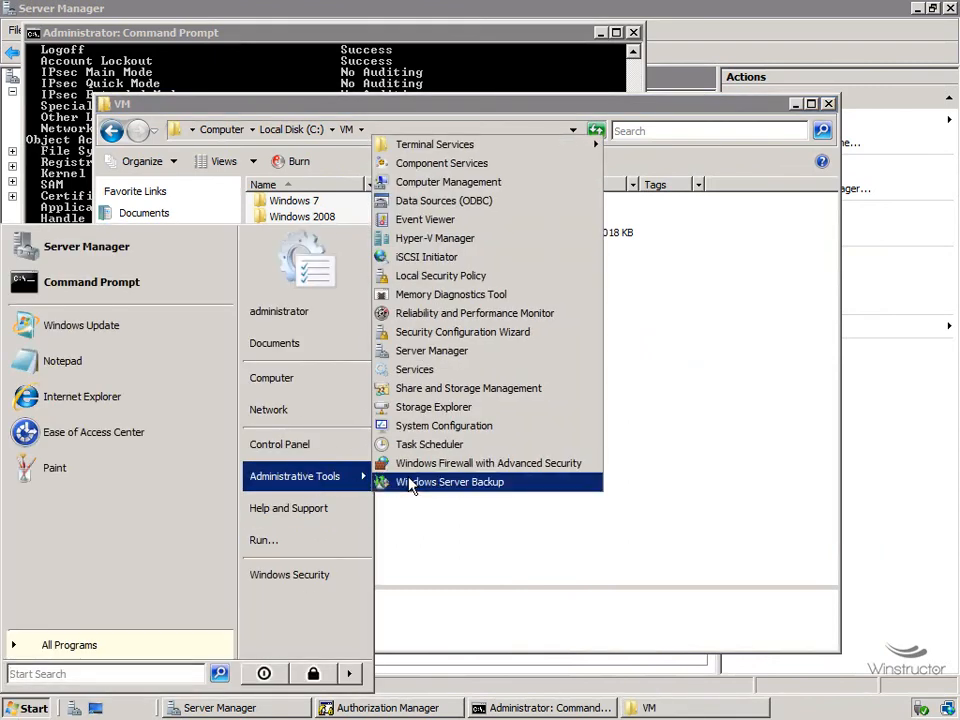
click(441, 219)
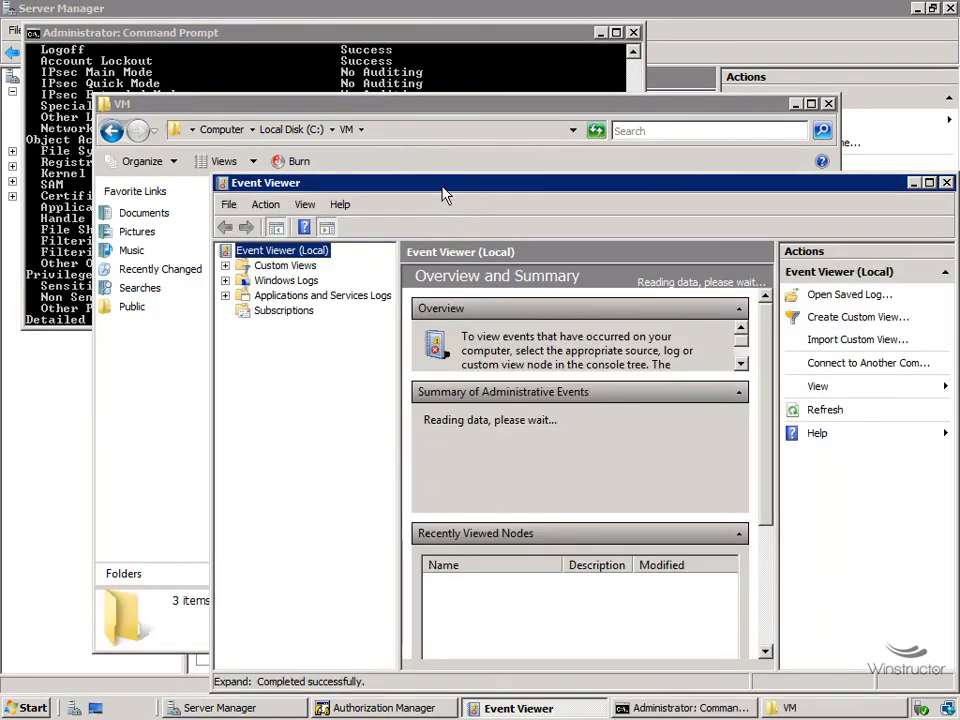
double_click(444, 183)
click(13, 106)
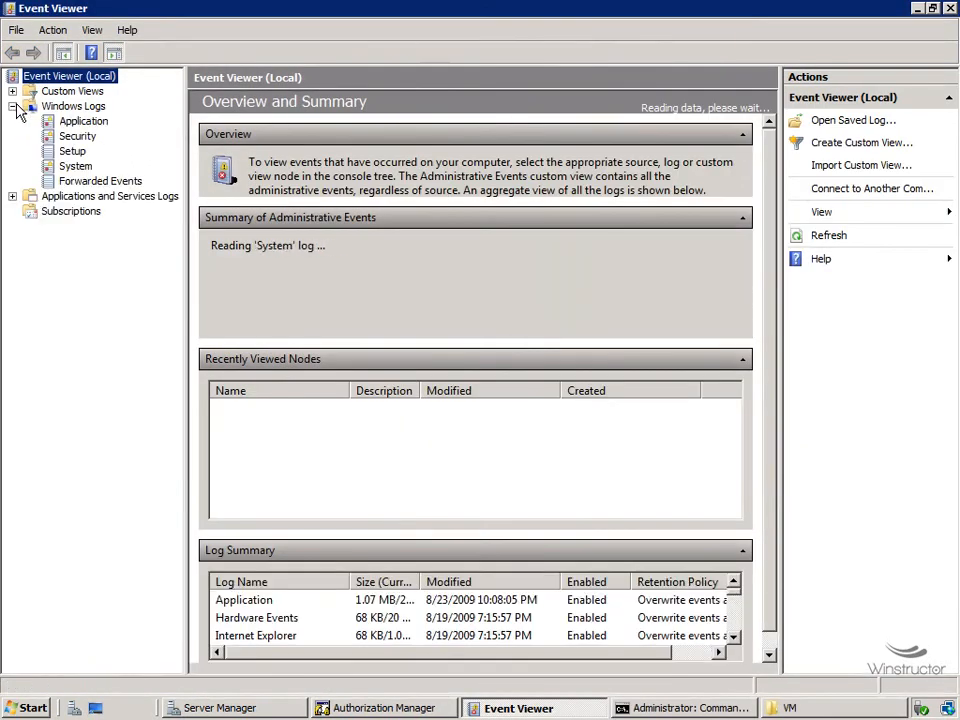
click(78, 138)
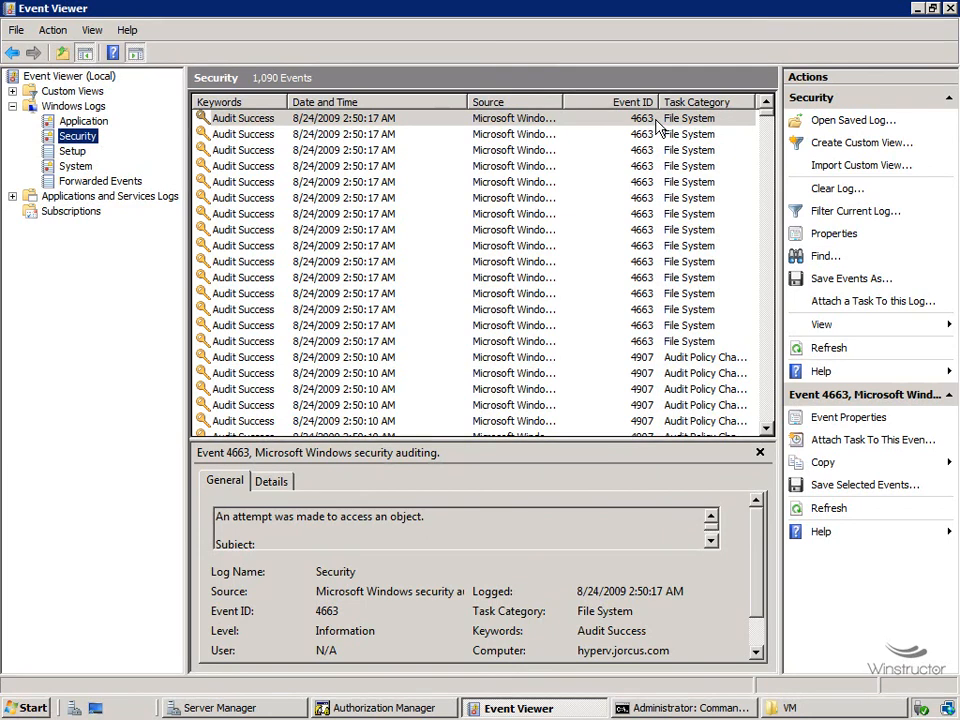
Step: Examine the newest File System event 4663 in the Security log, checking its object name and account name
double_click(522, 120)
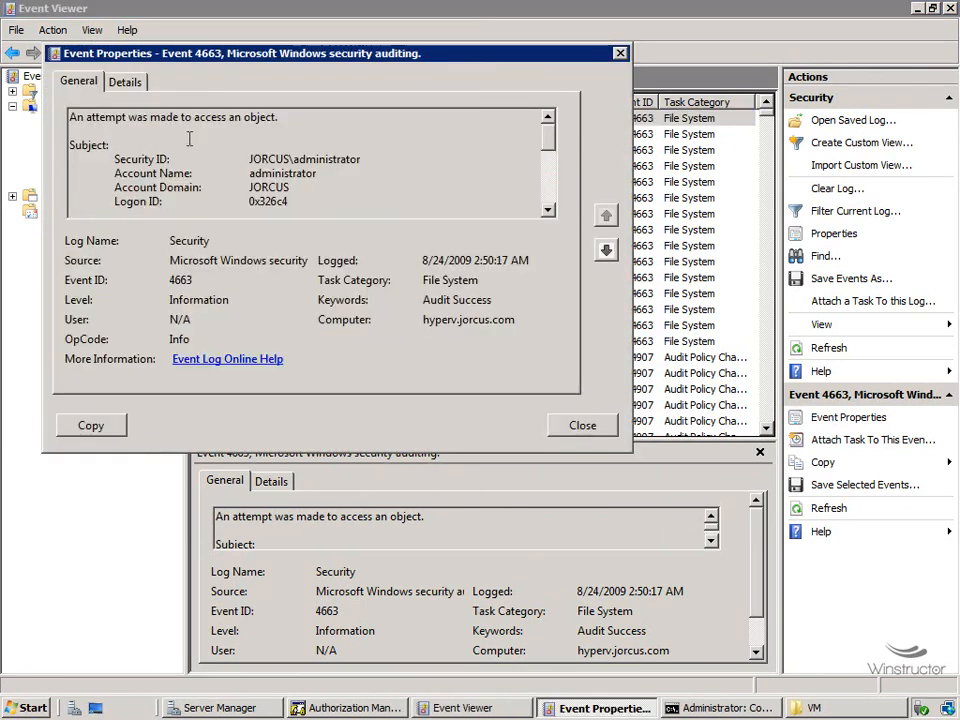
drag(549, 143, 557, 178)
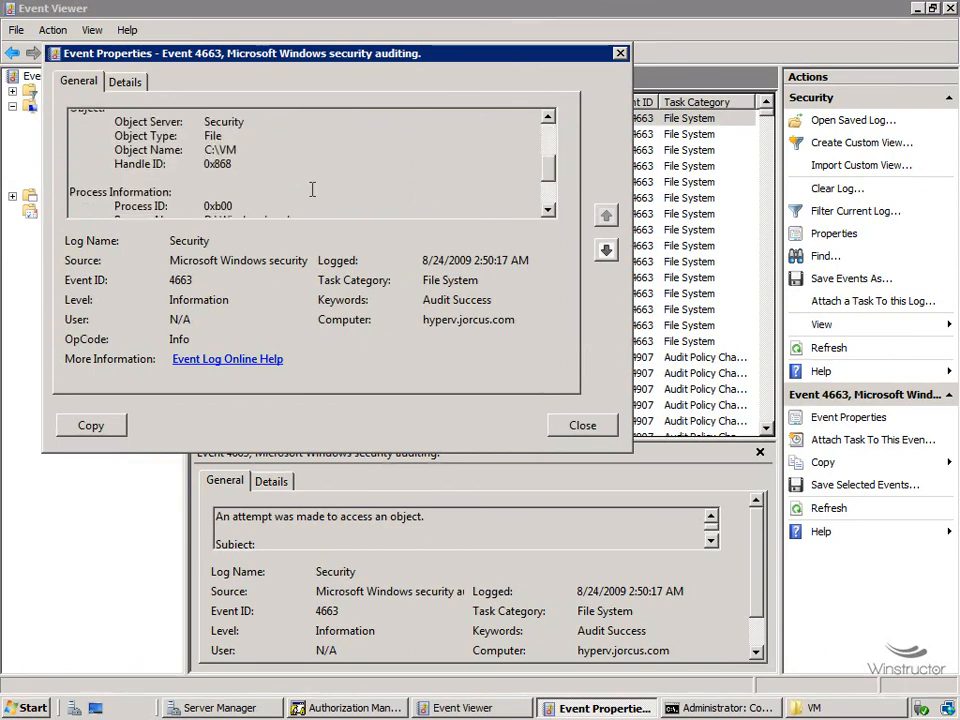
double_click(238, 152)
drag(549, 167, 558, 128)
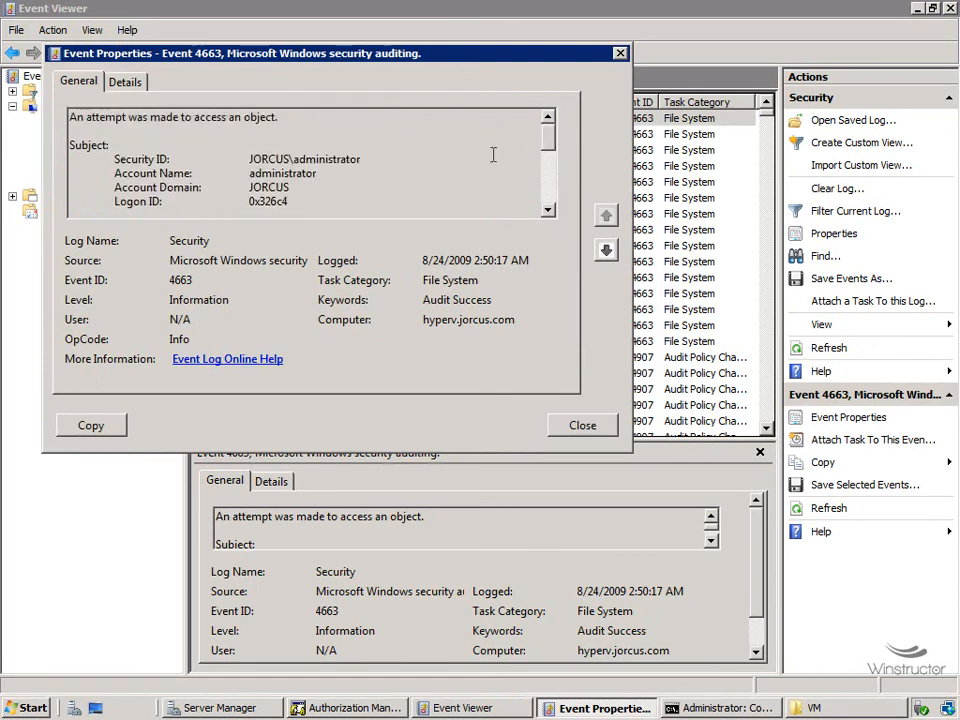
double_click(308, 173)
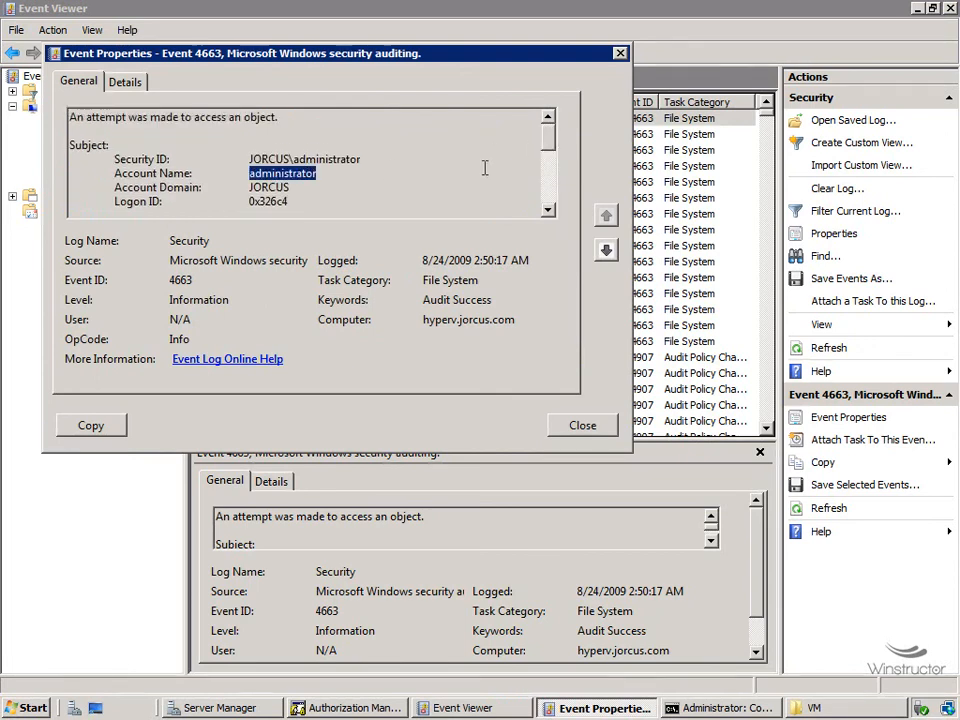